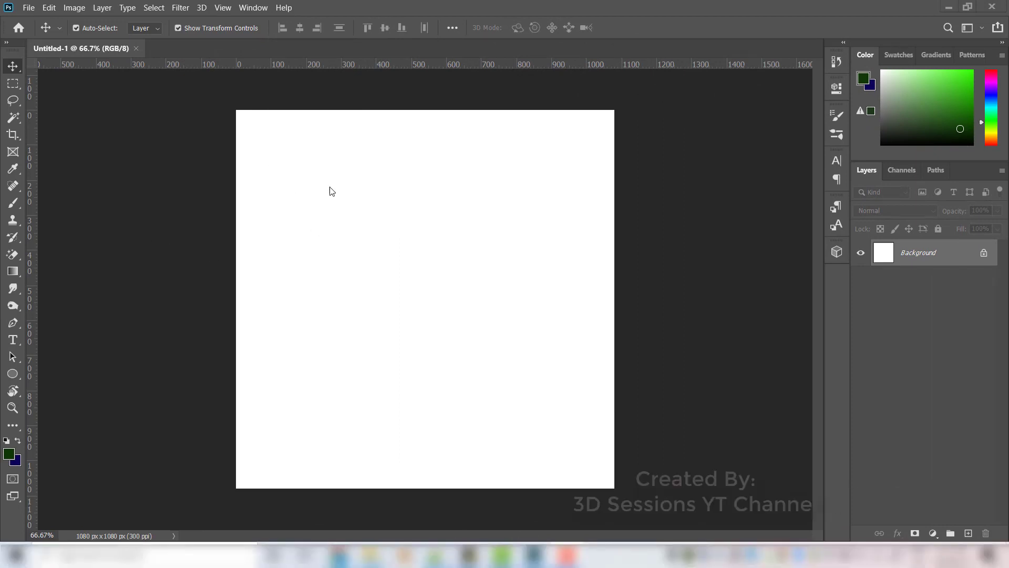
# Unlock the white background layer, add a new empty layer, and delete the white one to leave a transparent canvas
pyautogui.click(984, 253)
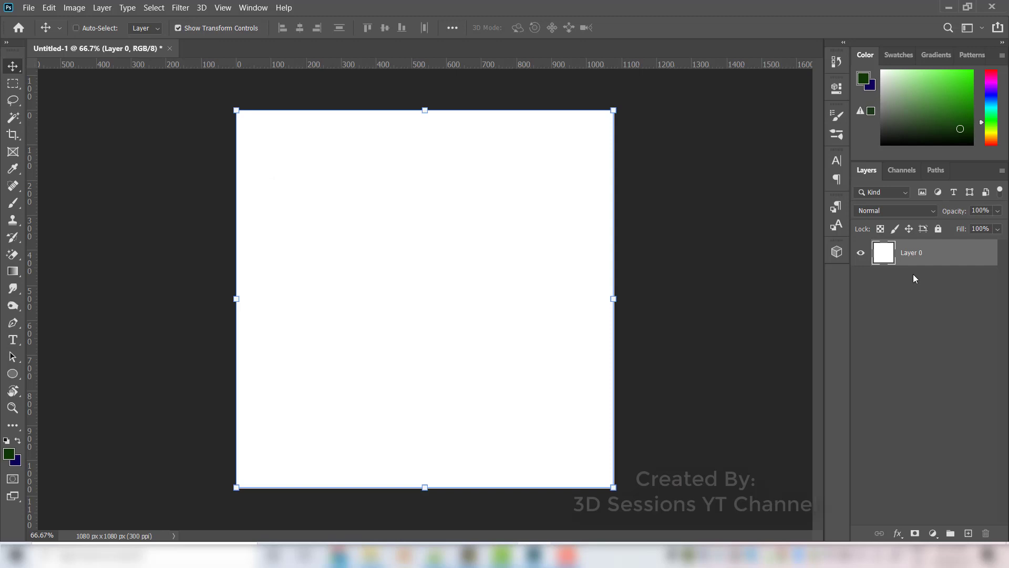
pyautogui.hotkey('ctrl', 'shift', 'n')
pyautogui.click(630, 158)
pyautogui.click(939, 288)
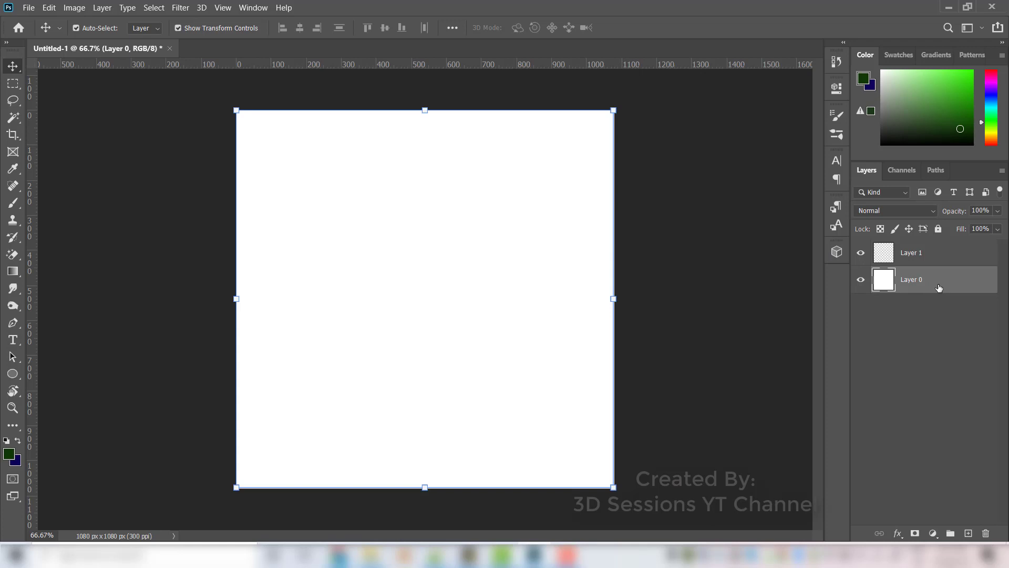
pyautogui.press('Delete')
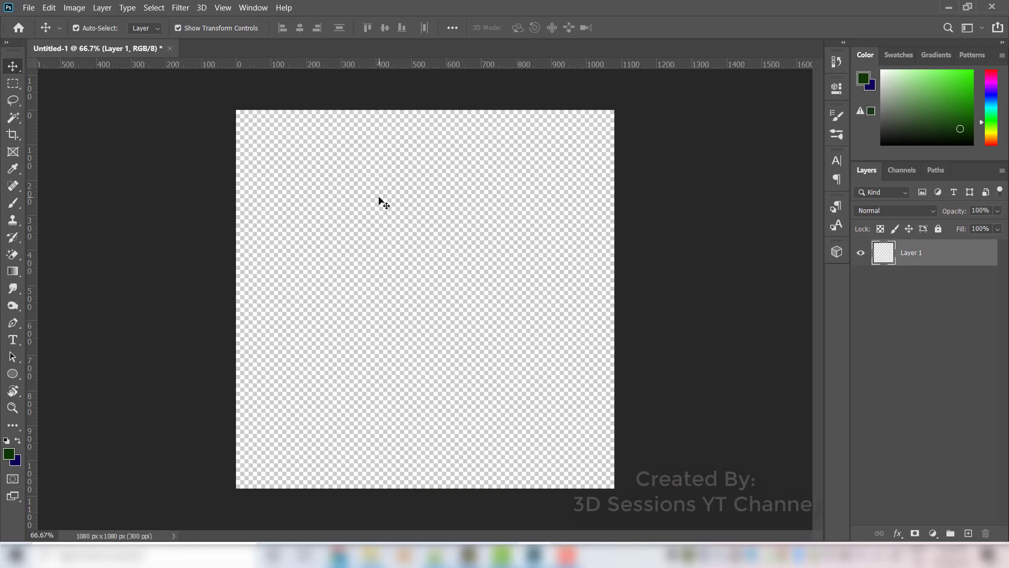
# Place a vertical guide near the canvas centre and draw a closed half-leaf path bulging left of it with the Pen tool
pyautogui.moveTo(37, 172); pyautogui.dragTo(431, 227)
pyautogui.click(15, 325)
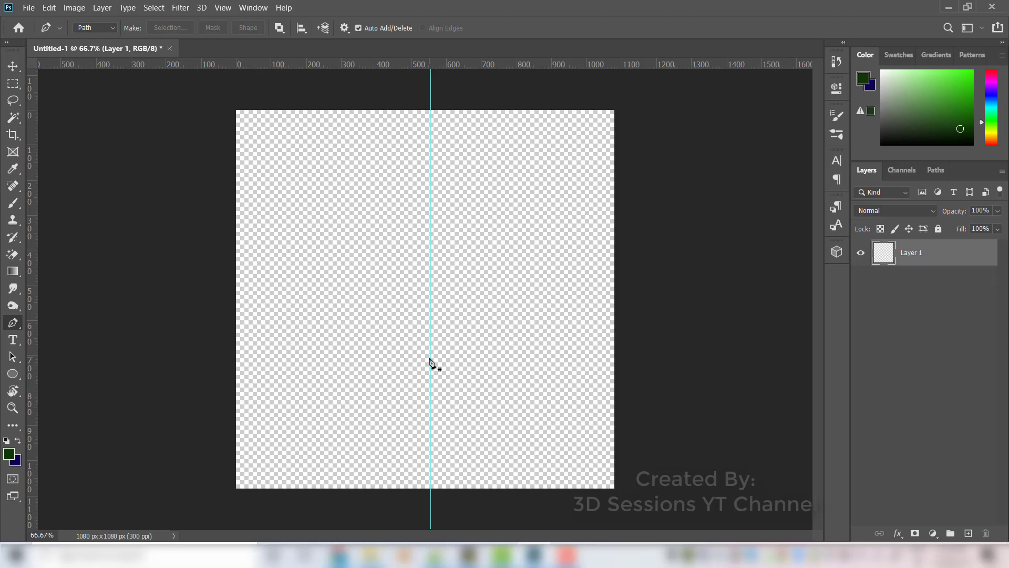
pyautogui.click(431, 206)
pyautogui.moveTo(431, 383); pyautogui.dragTo(588, 421)
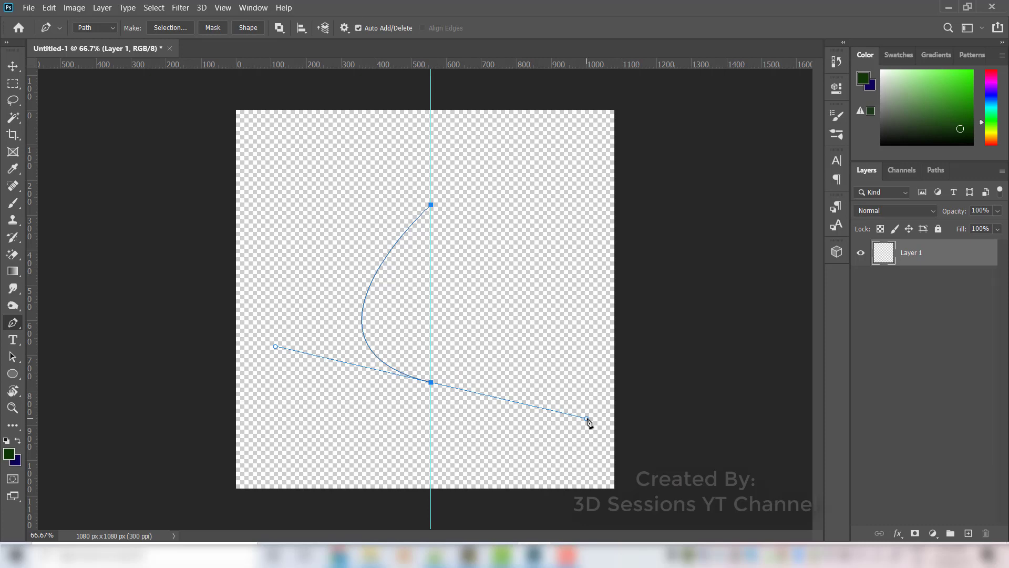
pyautogui.moveTo(587, 420); pyautogui.dragTo(432, 384)
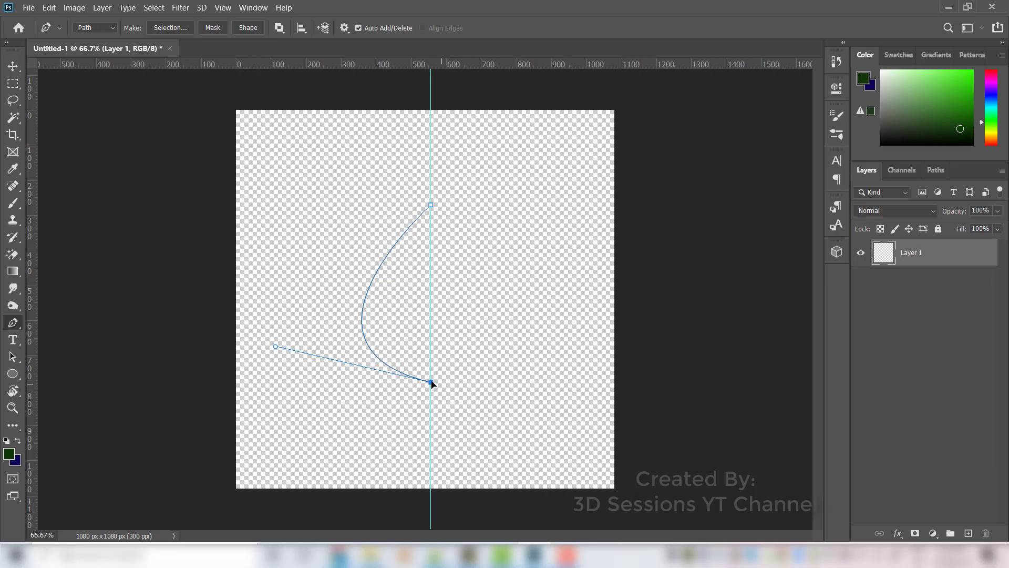
pyautogui.click(431, 206)
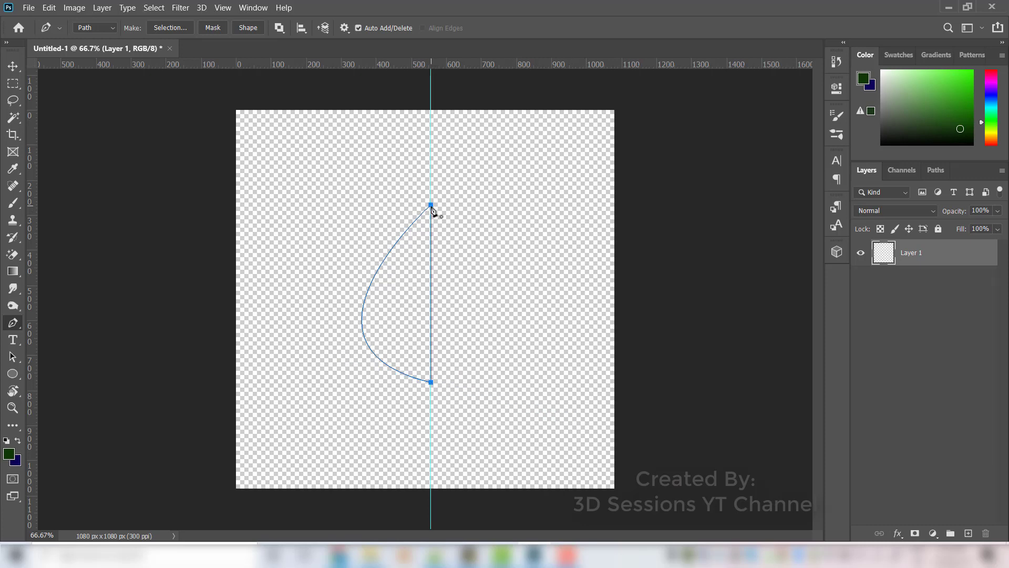
# Turn the half-leaf path into a selection with 0 px feather, fill it with the dark green foreground colour, and deselect
pyautogui.rightClick(414, 293)
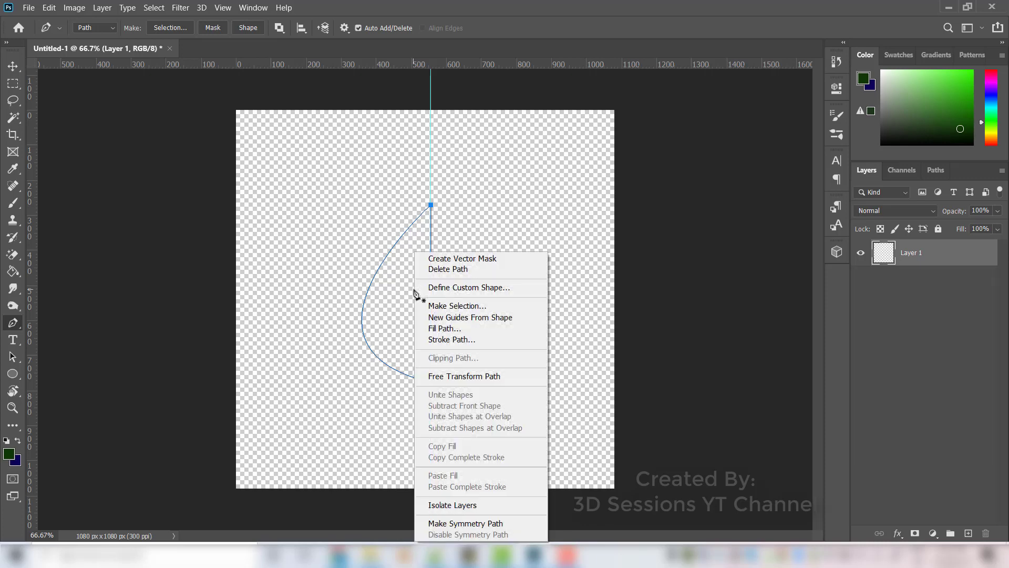
pyautogui.click(488, 309)
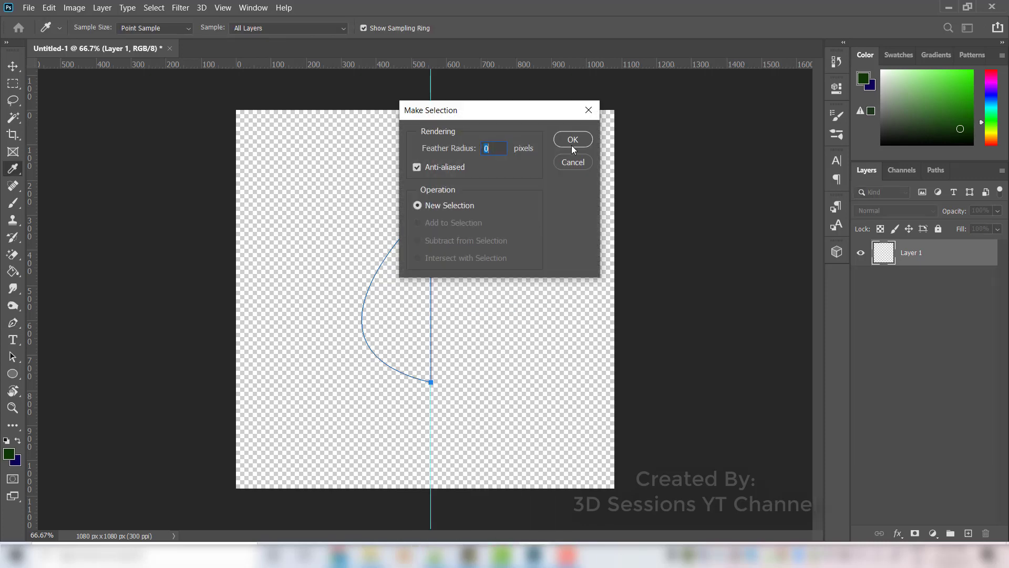
pyautogui.click(572, 144)
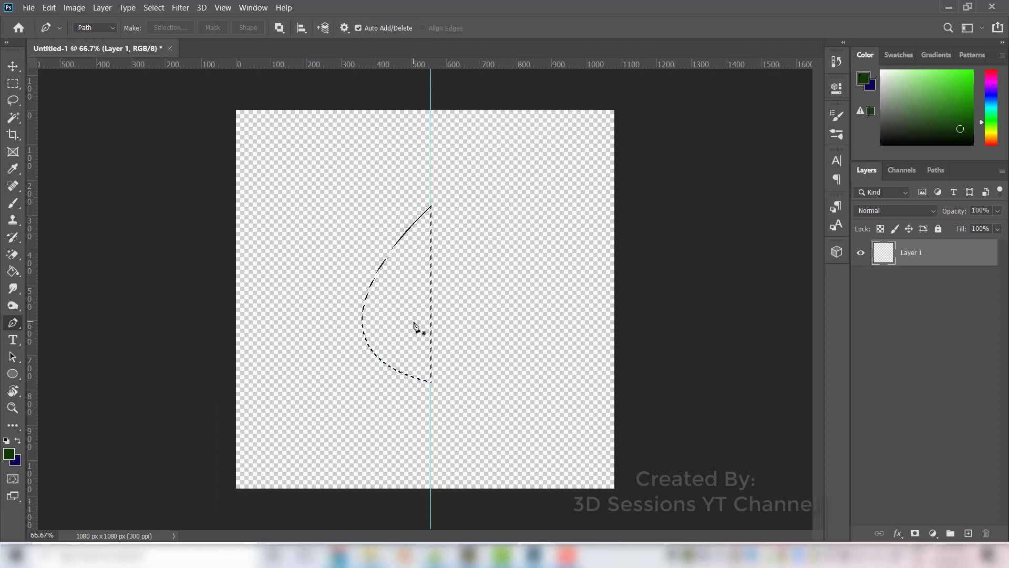
pyautogui.click(12, 271)
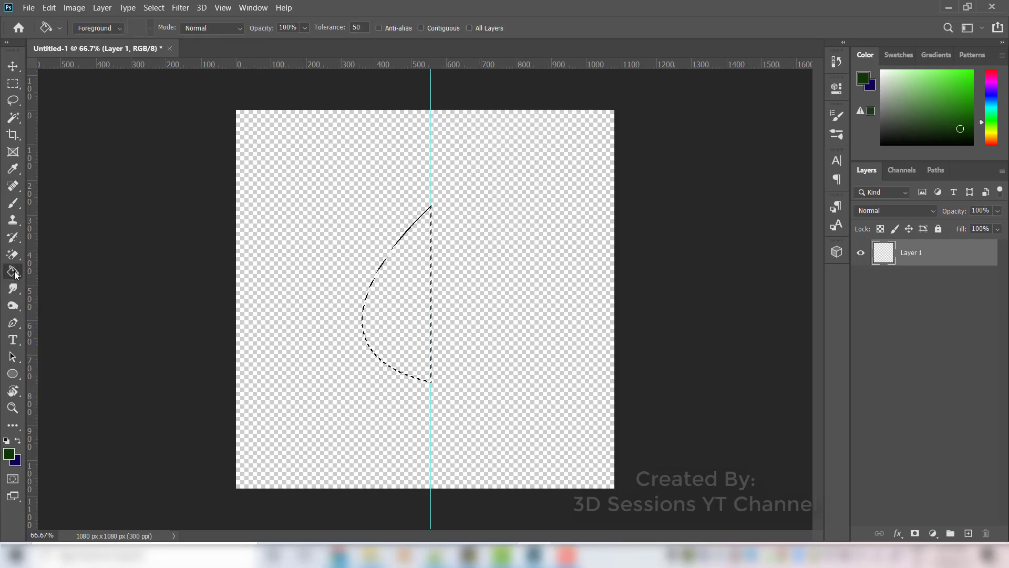
pyautogui.click(410, 281)
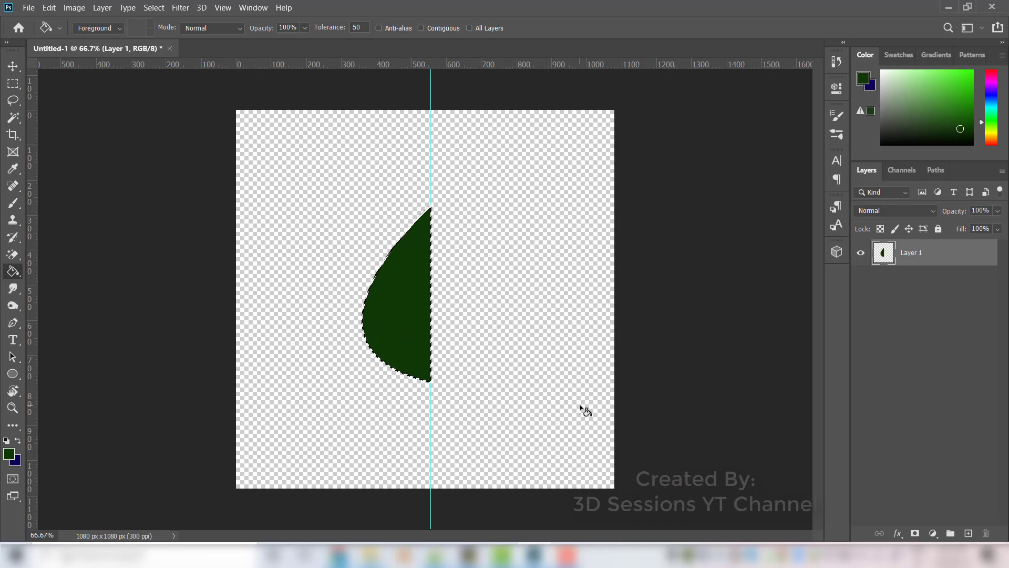
pyautogui.hotkey('ctrl', 'd')
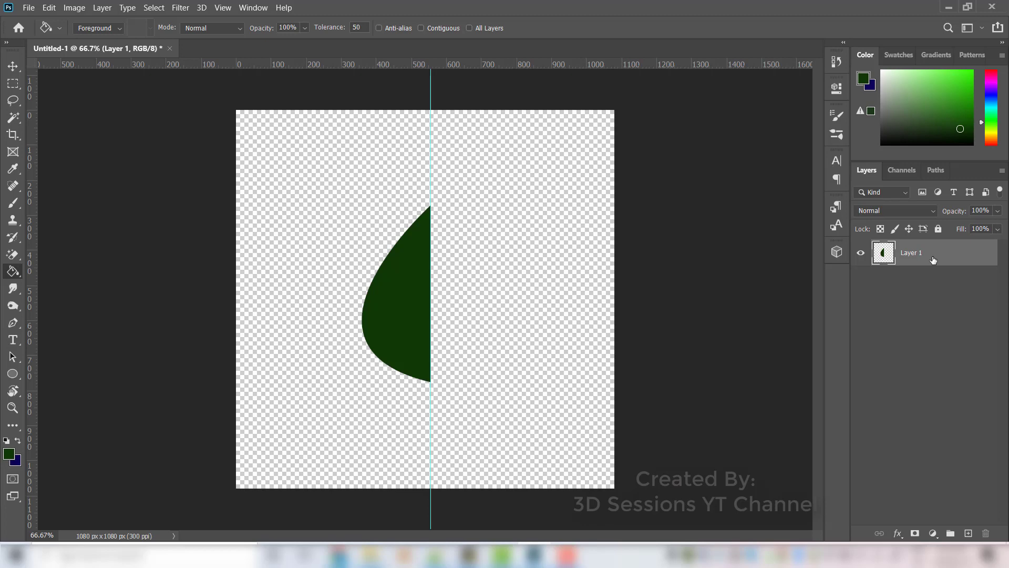
# Duplicate the half-leaf layer and flip the copy horizontally
pyautogui.hotkey('ctrl', 'j')
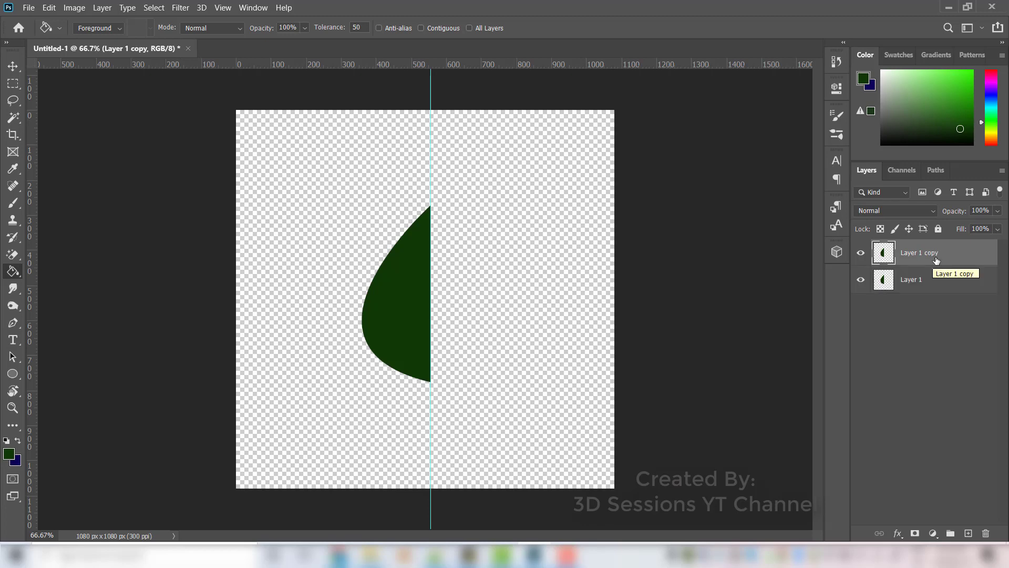
pyautogui.click(49, 9)
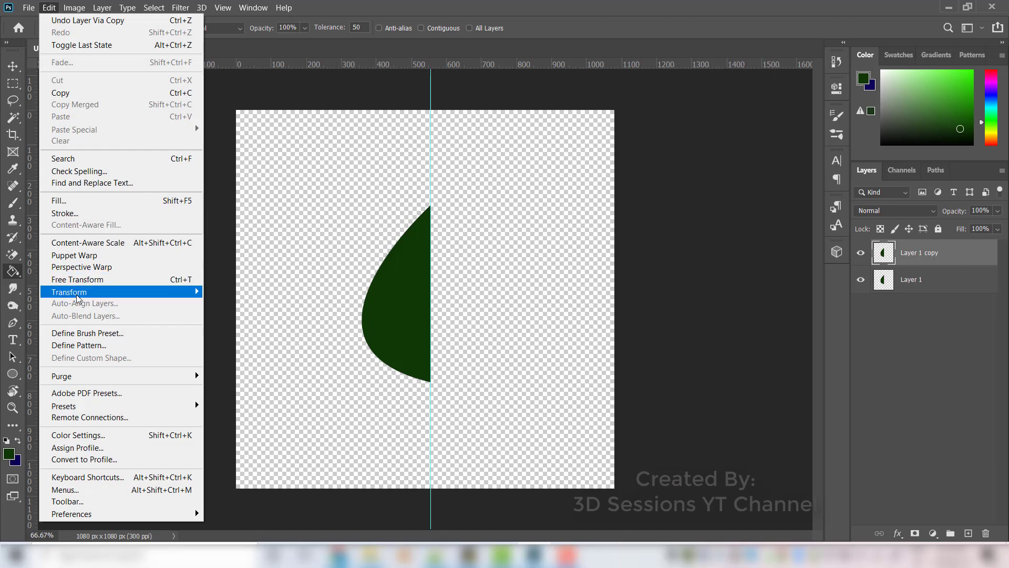
pyautogui.moveTo(77, 294)
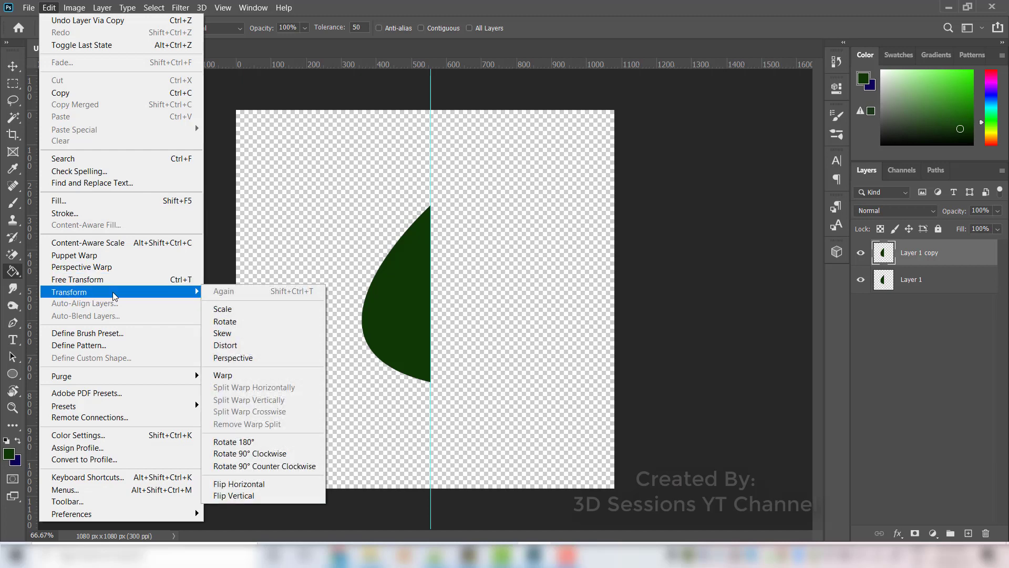
pyautogui.click(289, 483)
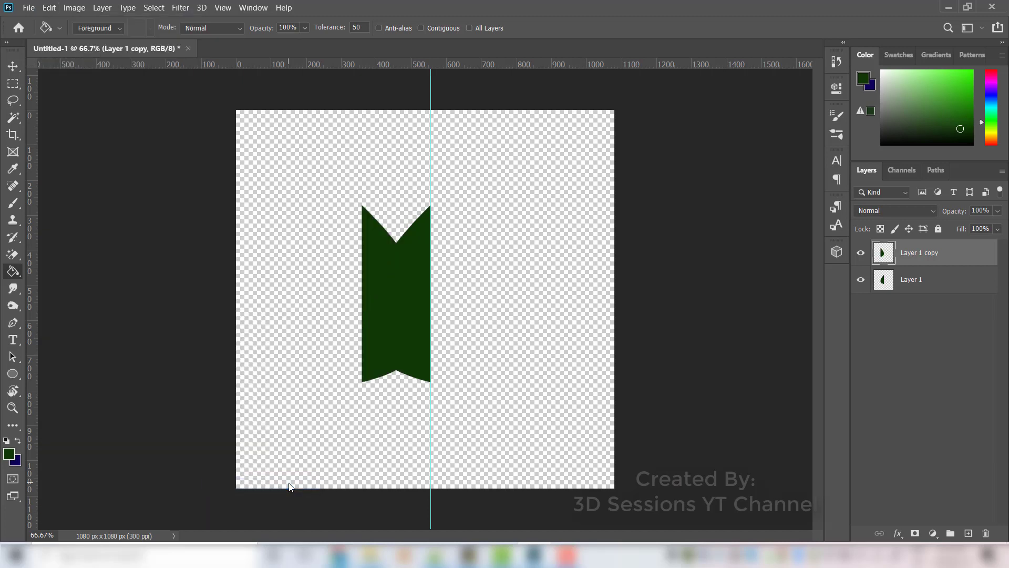
# Move the flipped half right until its straight edge meets the original half at the guide, forming a symmetrical leaf
pyautogui.click(13, 71)
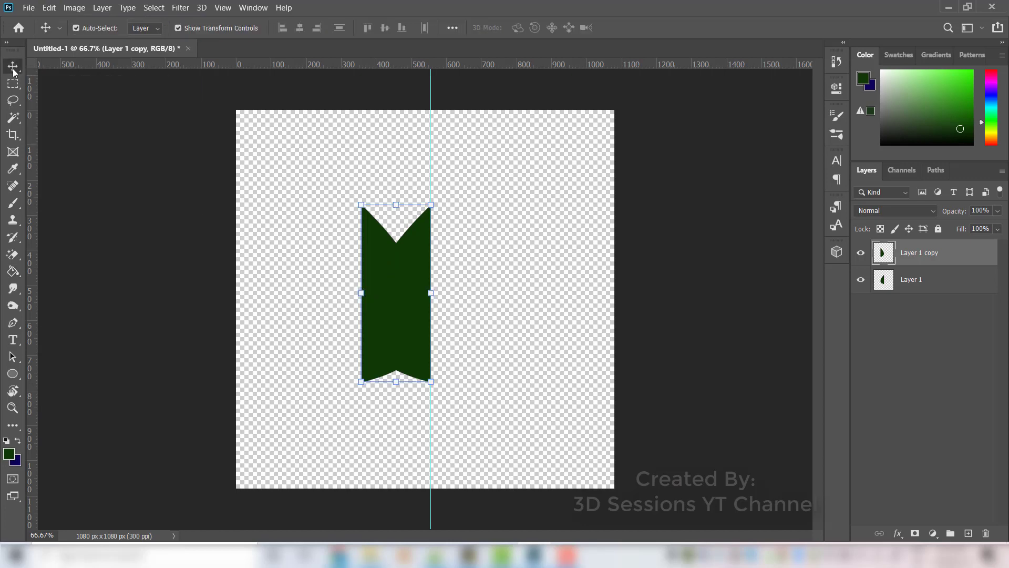
pyautogui.hotkey('shift', 'Right')
pyautogui.hotkey('shift', 'Right')
pyautogui.hotkey('shift', 'Right')
pyautogui.hotkey('shift', 'Right')
pyautogui.hotkey('shift', 'Right')
pyautogui.hotkey('shift', 'Right')
pyautogui.hotkey('shift', 'Right')
pyautogui.hotkey('shift', 'Right')
pyautogui.hotkey('shift', 'Right')
pyautogui.hotkey('shift', 'Right')
pyautogui.hotkey('shift', 'Right')
pyautogui.hotkey('shift', 'Right')
pyautogui.hotkey('shift', 'Right')
pyautogui.hotkey('shift', 'Right')
pyautogui.hotkey('shift', 'Right')
pyautogui.hotkey('shift', 'Right')
pyautogui.hotkey('shift', 'Right')
pyautogui.hotkey('shift', 'Right')
pyautogui.hotkey('shift', 'Right')
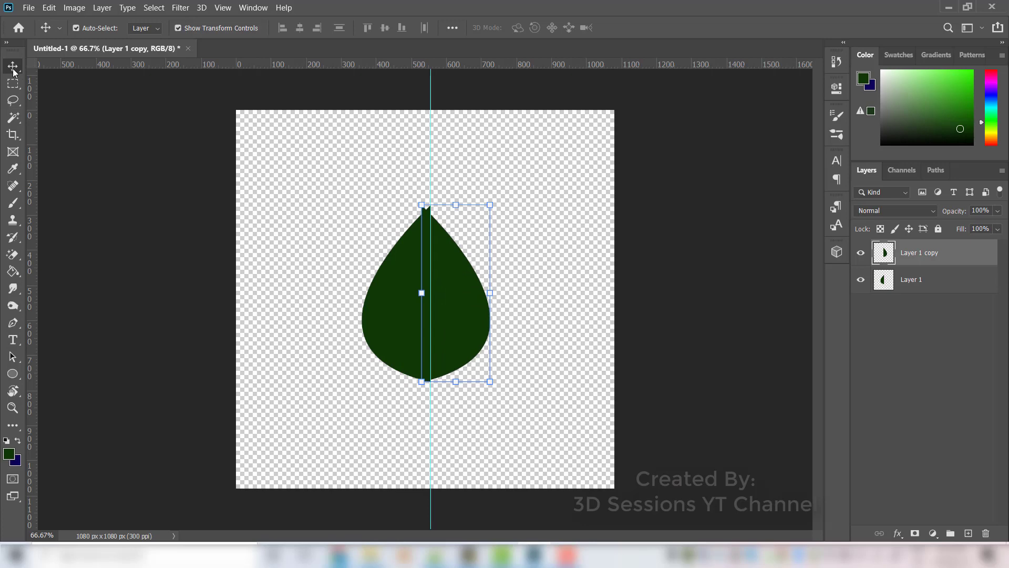
pyautogui.hotkey('shift', 'Right')
pyautogui.click(760, 418)
pyautogui.click(921, 258)
pyautogui.hotkey('ctrl', '+')
pyautogui.hotkey('shift', 'Left')
pyautogui.click(940, 326)
pyautogui.click(938, 261)
pyautogui.press('Right')
pyautogui.press('Right')
pyautogui.press('Right')
pyautogui.press('Right')
pyautogui.press('Right')
pyautogui.click(883, 400)
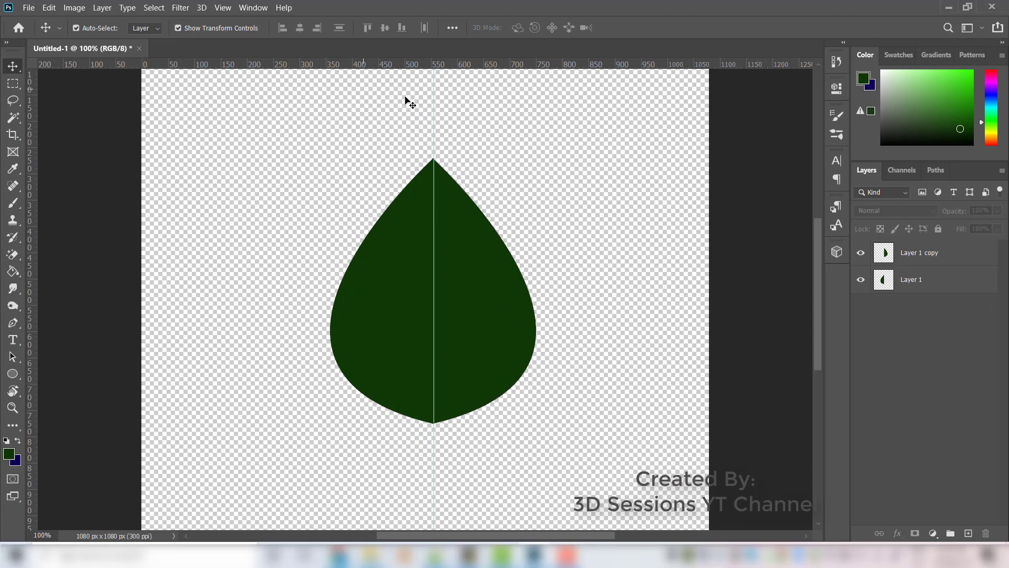
# Remove the vertical guide and merge the two half-leaf layers into one
pyautogui.moveTo(434, 96); pyautogui.dragTo(31, 87)
pyautogui.click(951, 273)
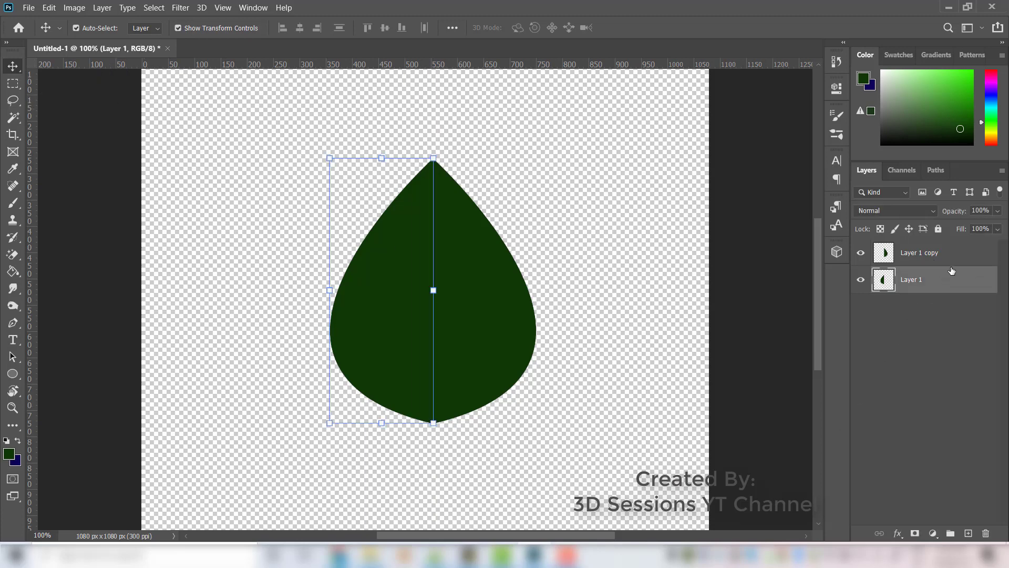
pyautogui.keyDown('ctrl'); pyautogui.click(945, 256); pyautogui.keyUp('ctrl')
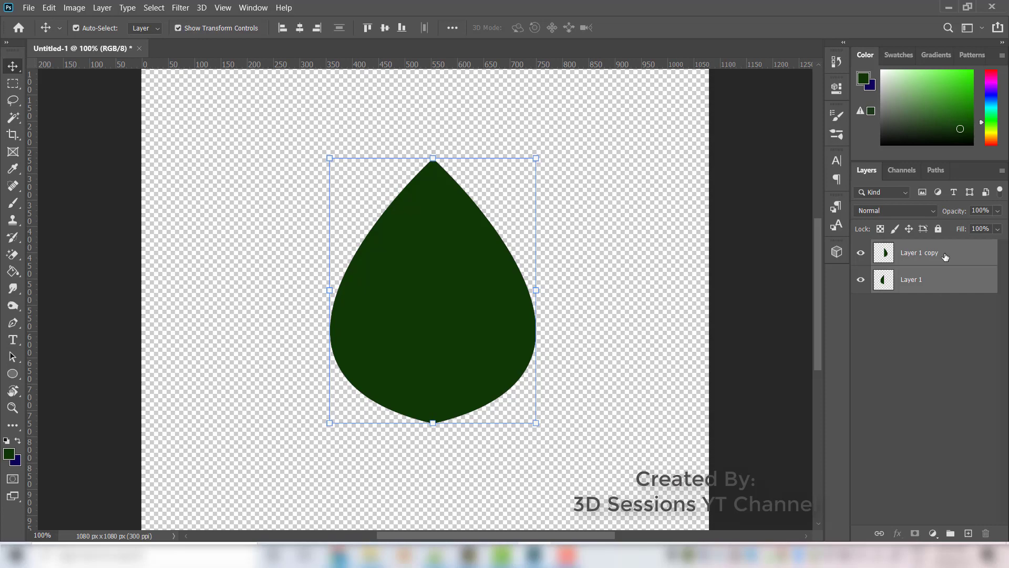
pyautogui.rightClick(946, 256)
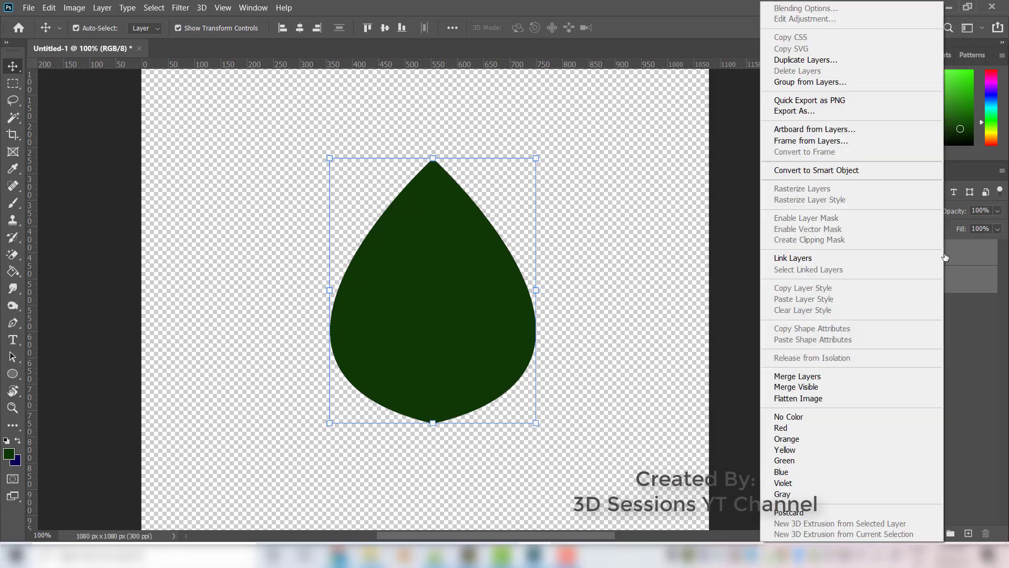
pyautogui.click(837, 376)
pyautogui.click(913, 377)
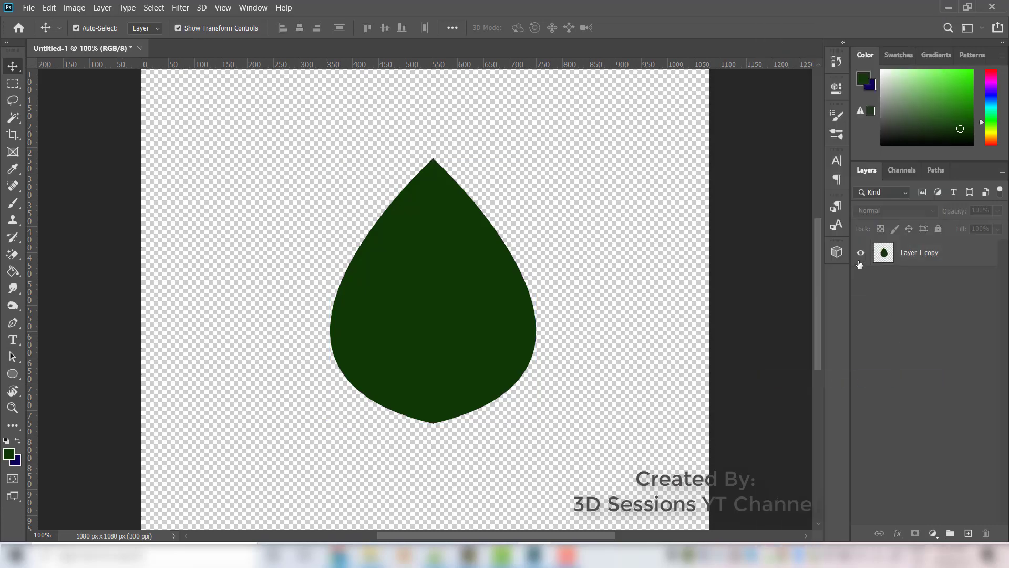
pyautogui.click(861, 253)
pyautogui.click(861, 253)
pyautogui.hotkey('ctrl', '-')
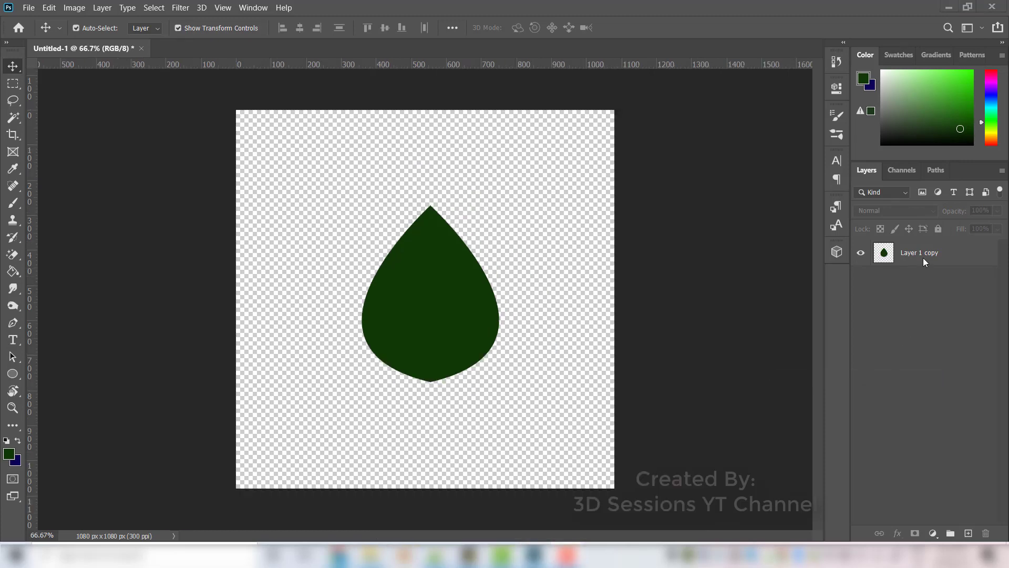
# Duplicate the merged leaf layer and add a layer mask to the copy from its own outline selection
pyautogui.click(909, 259)
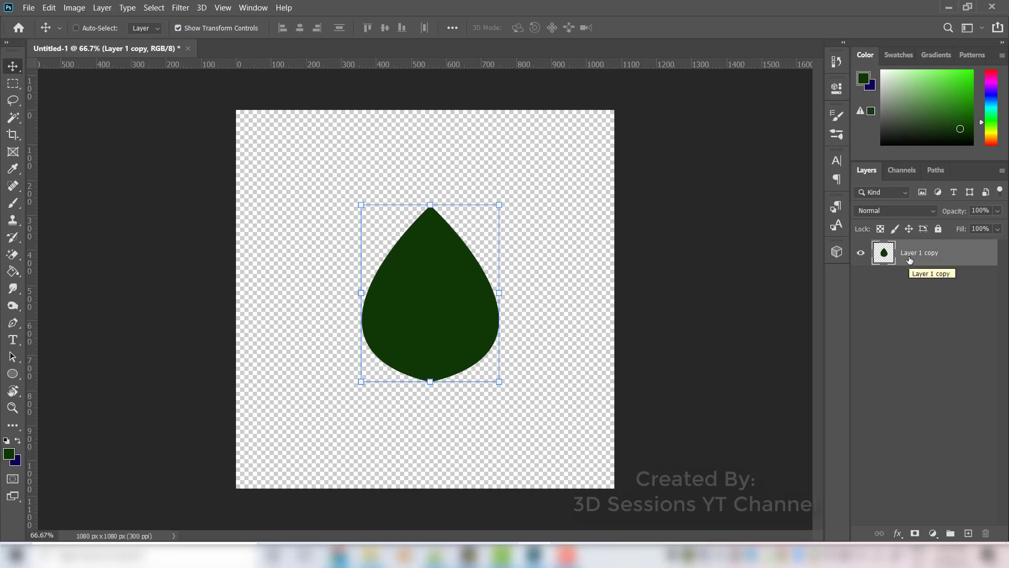
pyautogui.hotkey('ctrl', 'j')
pyautogui.keyDown('ctrl'); pyautogui.click(885, 255); pyautogui.keyUp('ctrl')
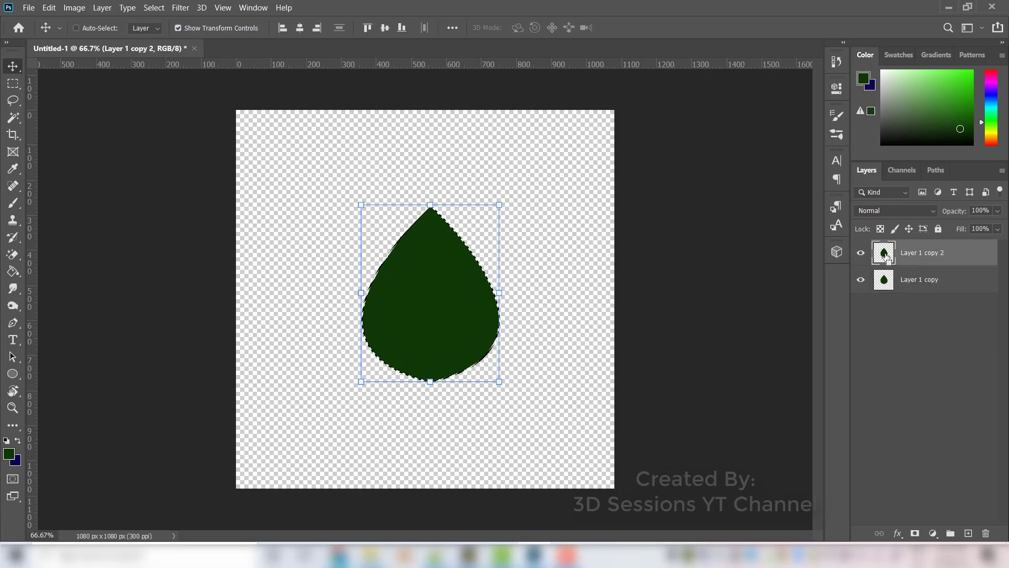
pyautogui.click(915, 534)
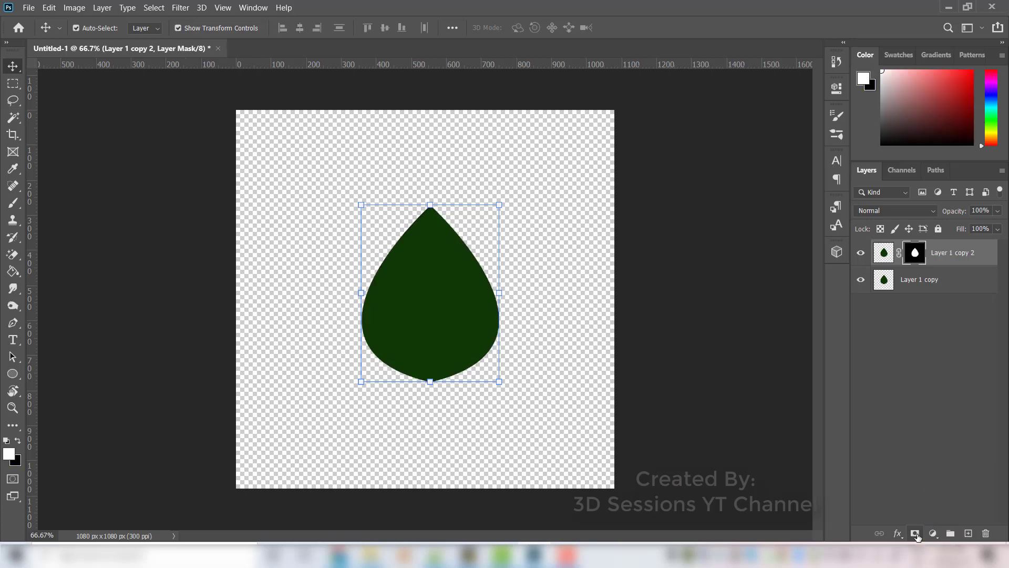
# Select the leaf outline on the masked copy's artwork and clear its green fill
pyautogui.click(885, 255)
pyautogui.keyDown('ctrl'); pyautogui.click(886, 257); pyautogui.keyUp('ctrl')
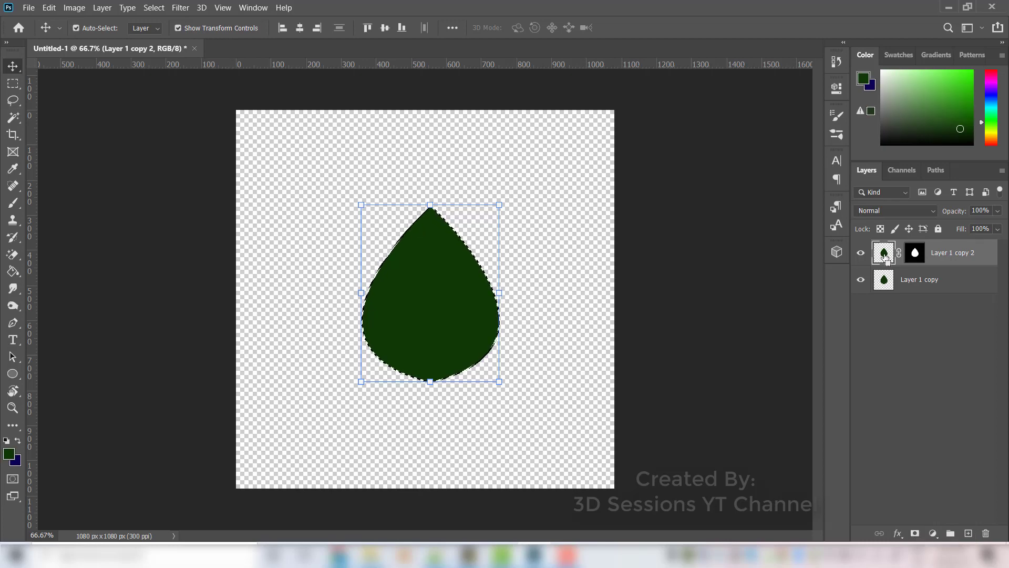
pyautogui.press('Delete')
# Open the Gradient tool's gradient for editing and confirm a dark green, 136006, for its starting colour stop
pyautogui.click(13, 271)
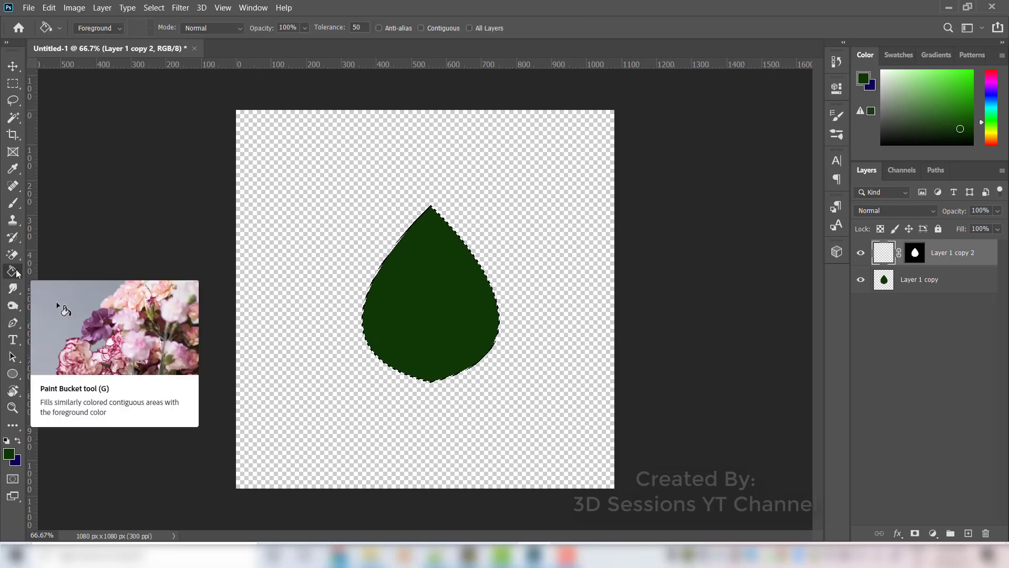
pyautogui.rightClick(17, 273)
pyautogui.click(76, 272)
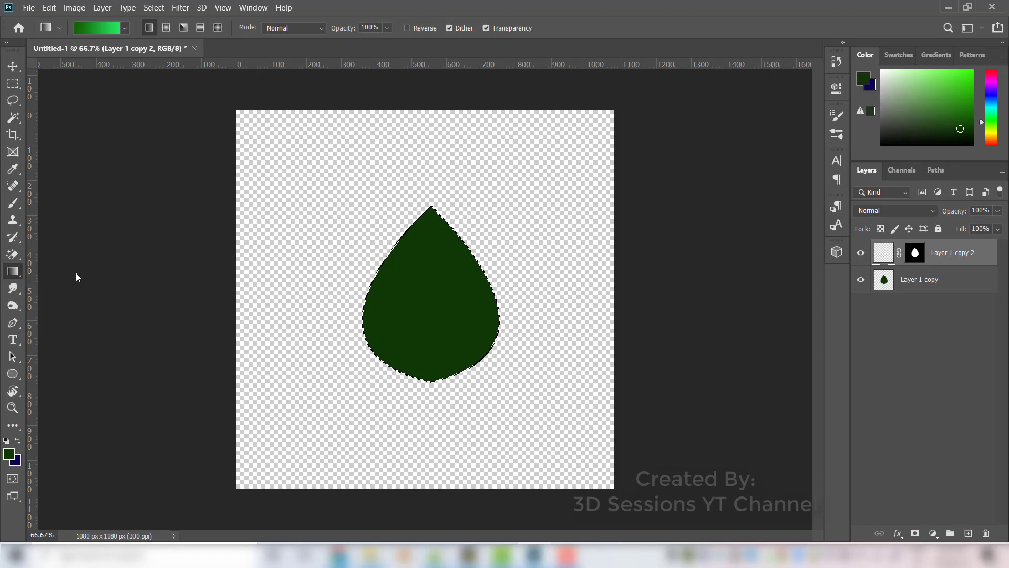
pyautogui.click(97, 28)
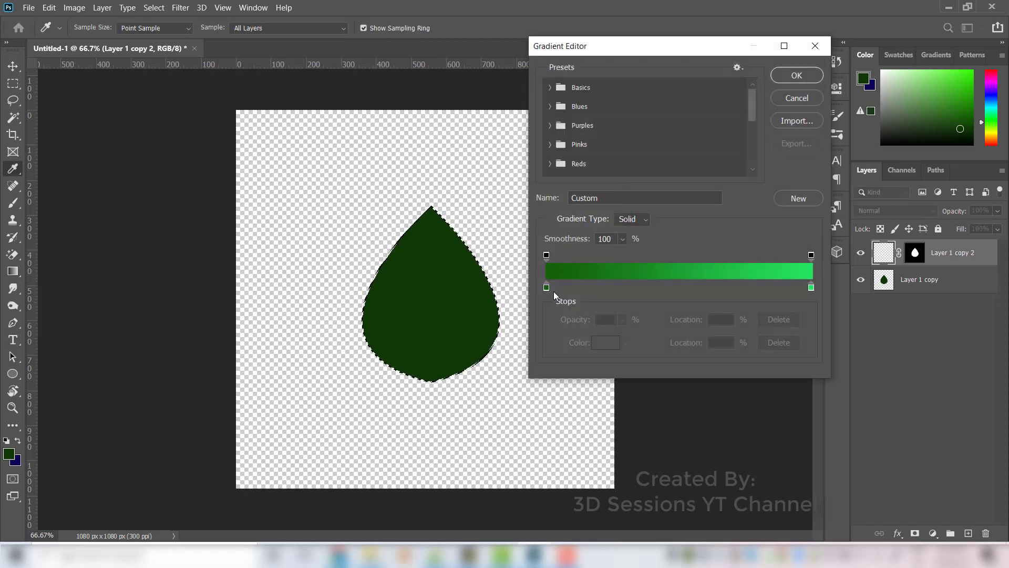
pyautogui.click(547, 288)
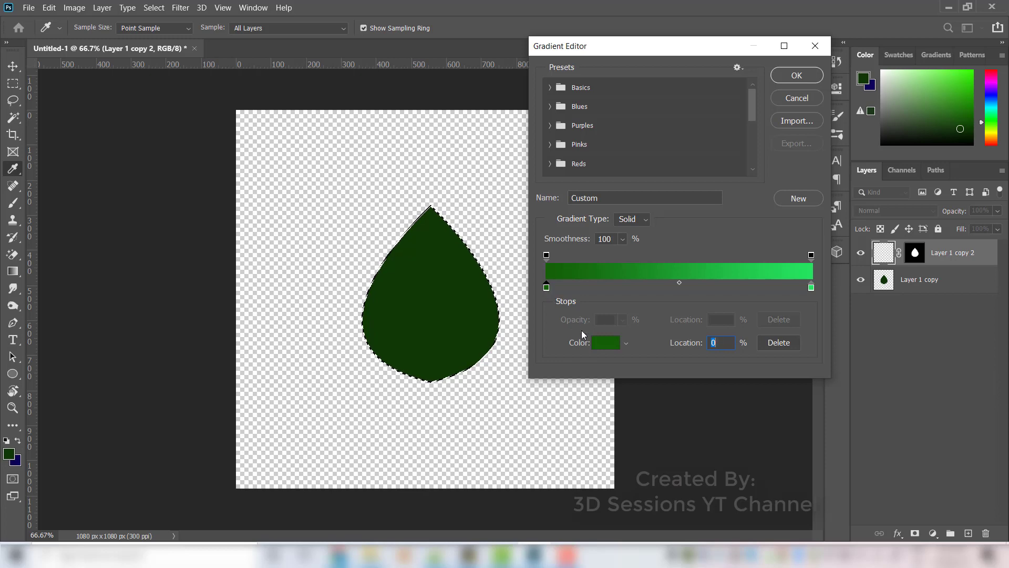
pyautogui.click(605, 343)
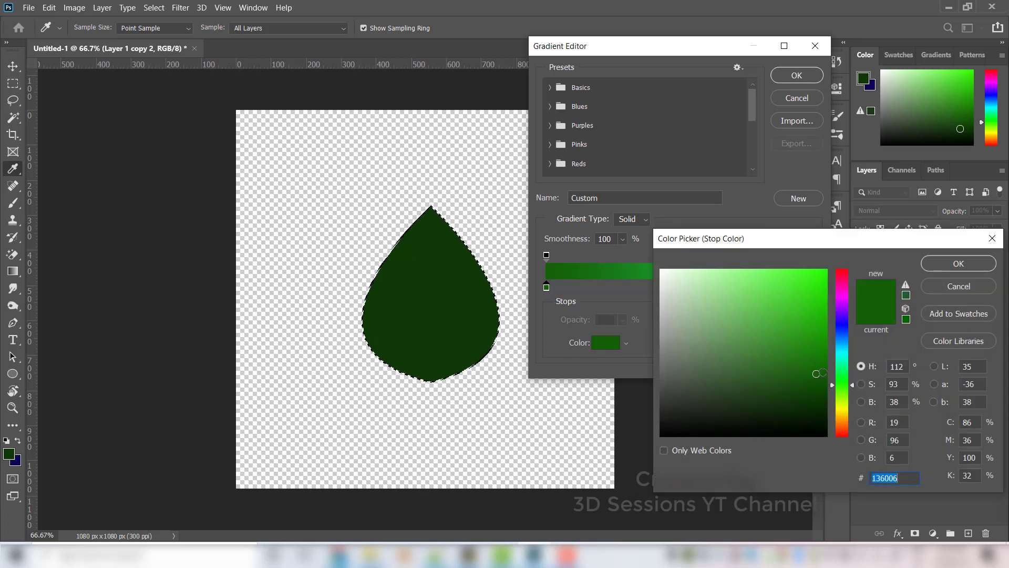
pyautogui.click(972, 263)
# Set the gradient's end stop to a deeper medium green, fill the selected leaf with it from bottom tip to above the top, and deselect
pyautogui.click(811, 288)
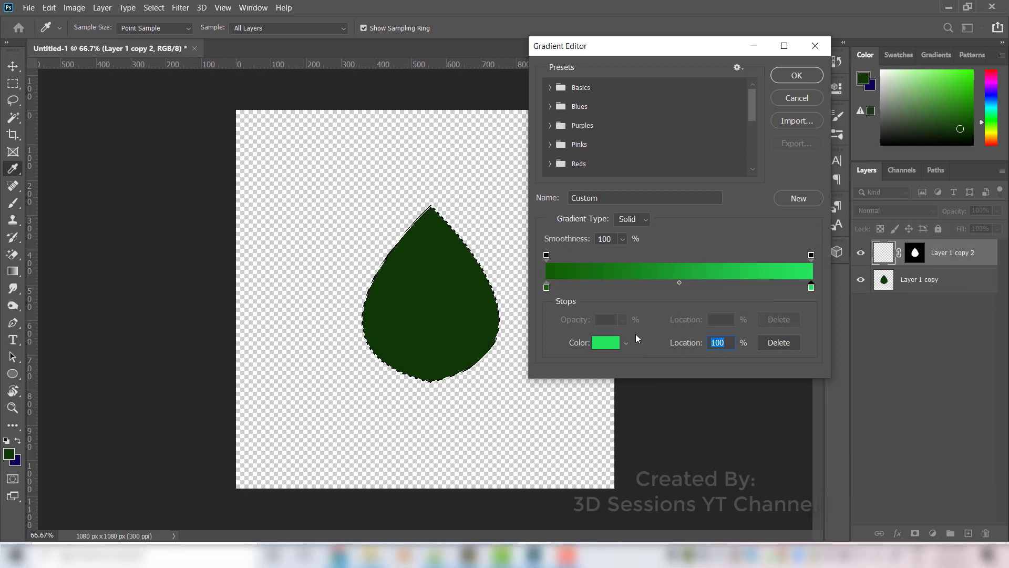
pyautogui.click(598, 343)
pyautogui.hotkey('ctrl', 'v')
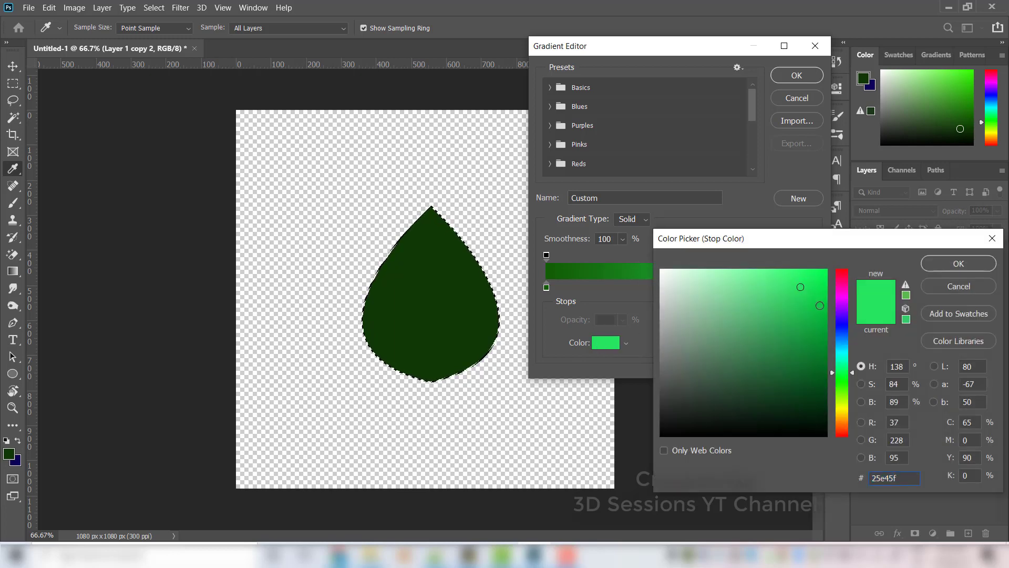
pyautogui.click(945, 267)
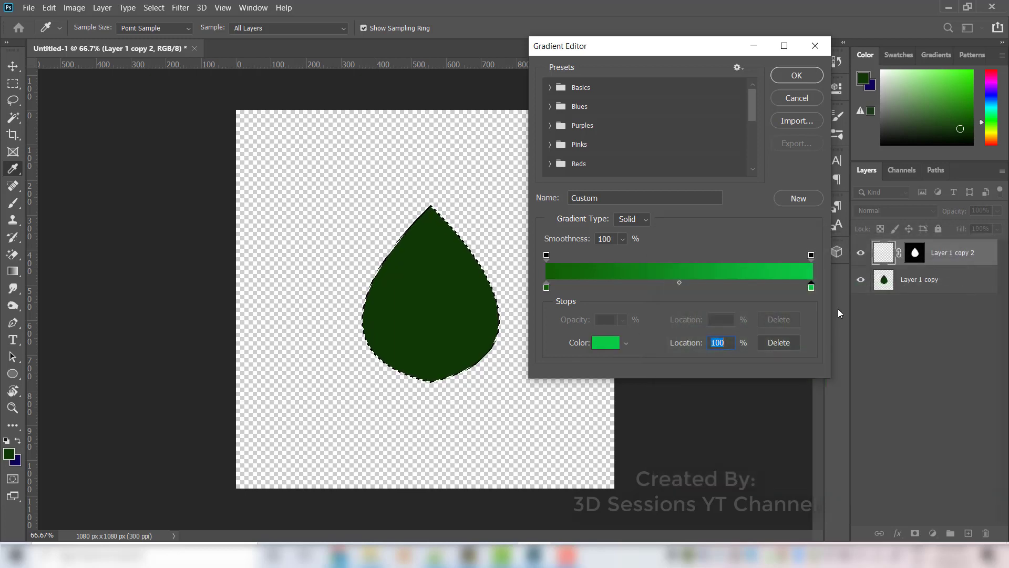
pyautogui.click(797, 75)
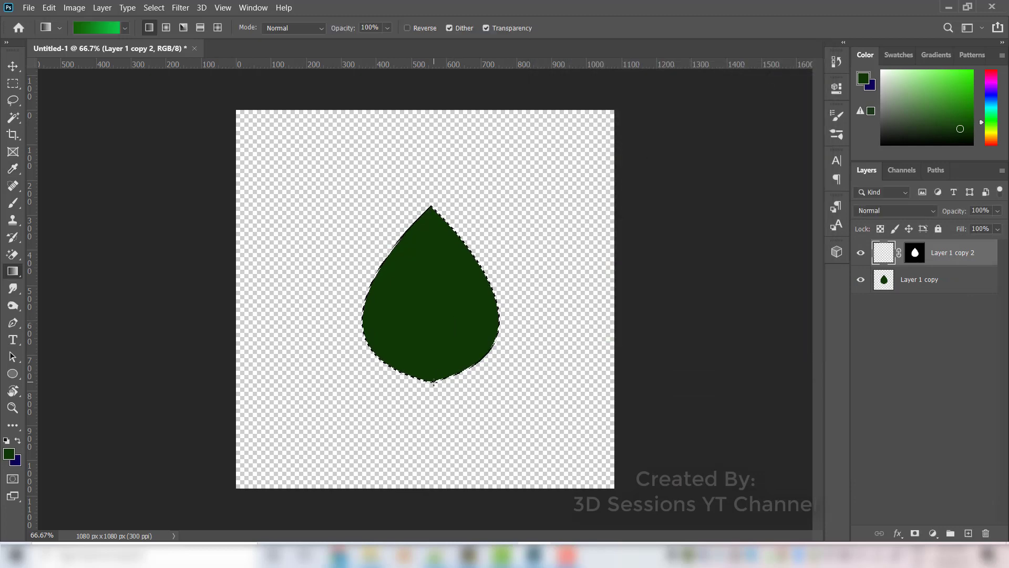
pyautogui.moveTo(432, 383); pyautogui.dragTo(432, 191)
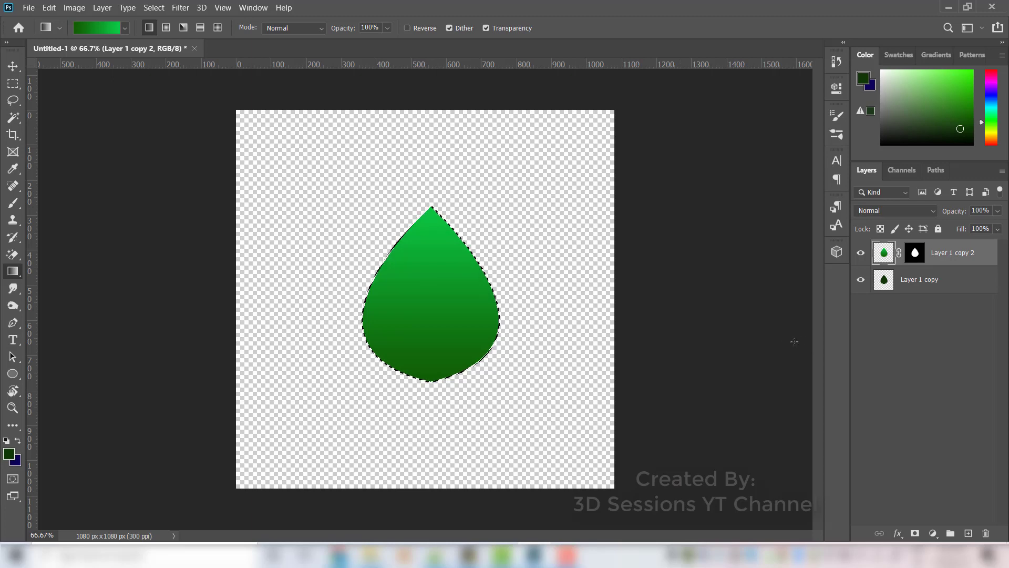
pyautogui.hotkey('ctrl', 'd')
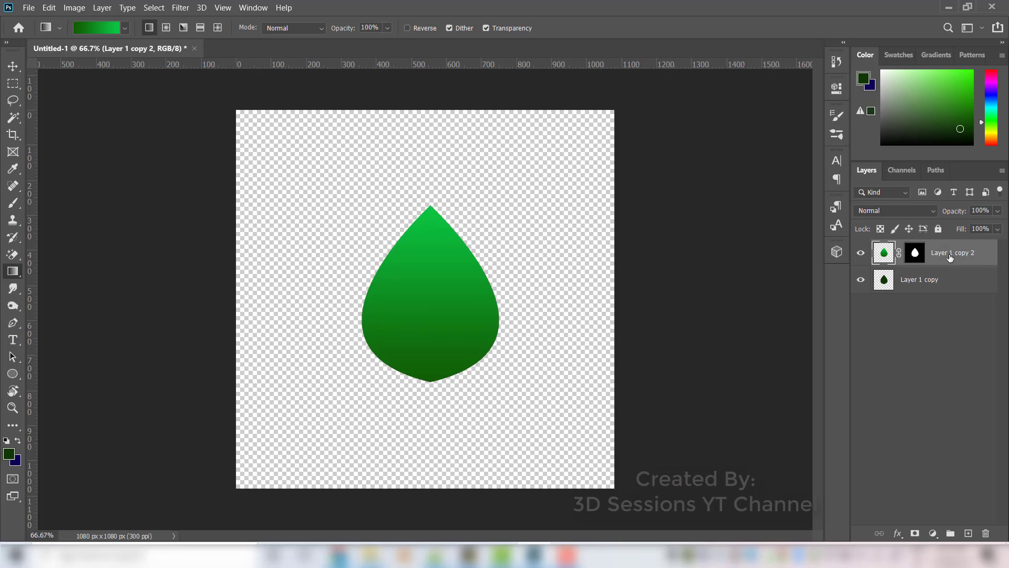
# Duplicate the gradient leaf layer, apply the copy's layer mask, and leave only that copy visible
pyautogui.hotkey('ctrl', 'j')
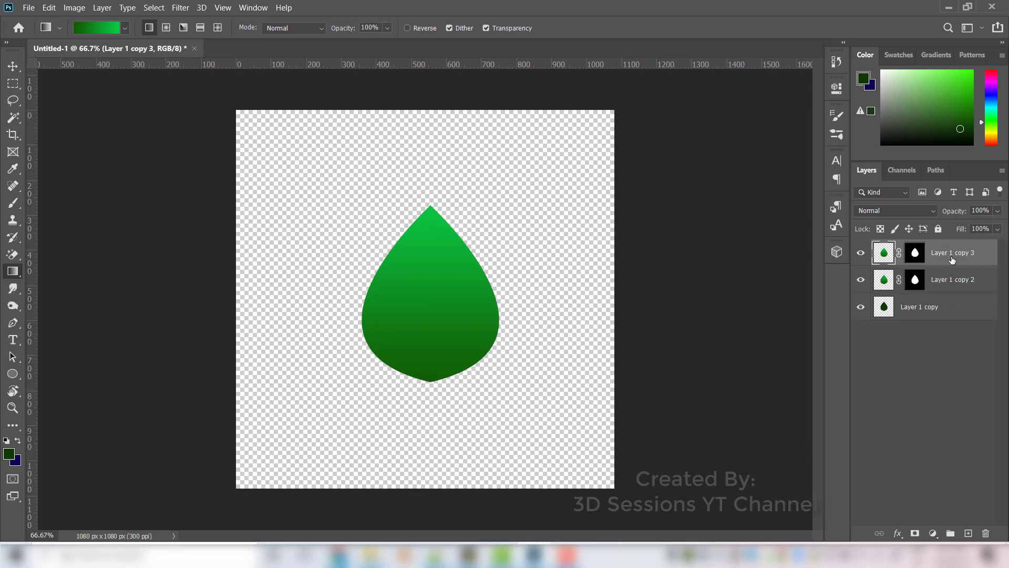
pyautogui.rightClick(916, 253)
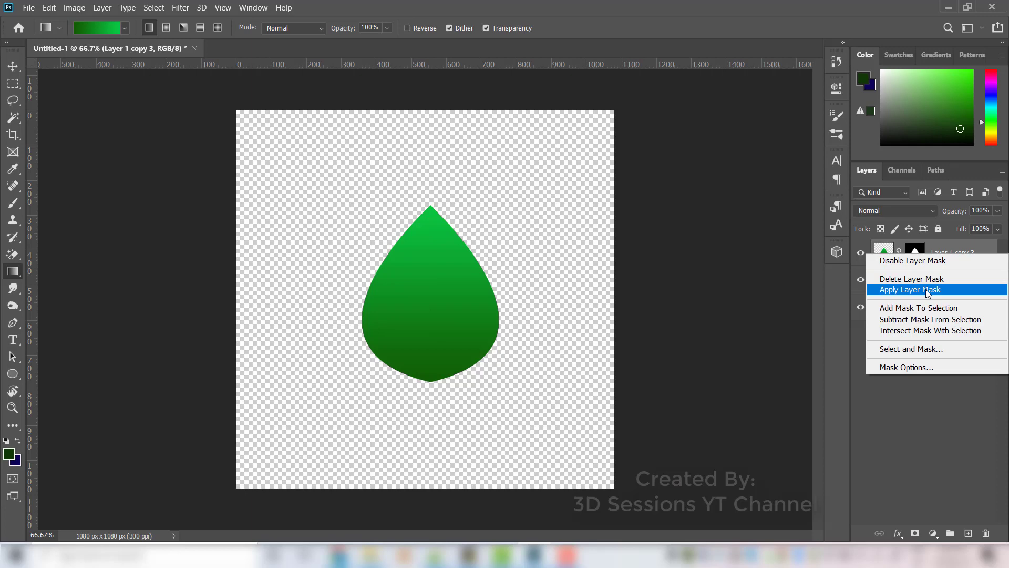
pyautogui.click(926, 289)
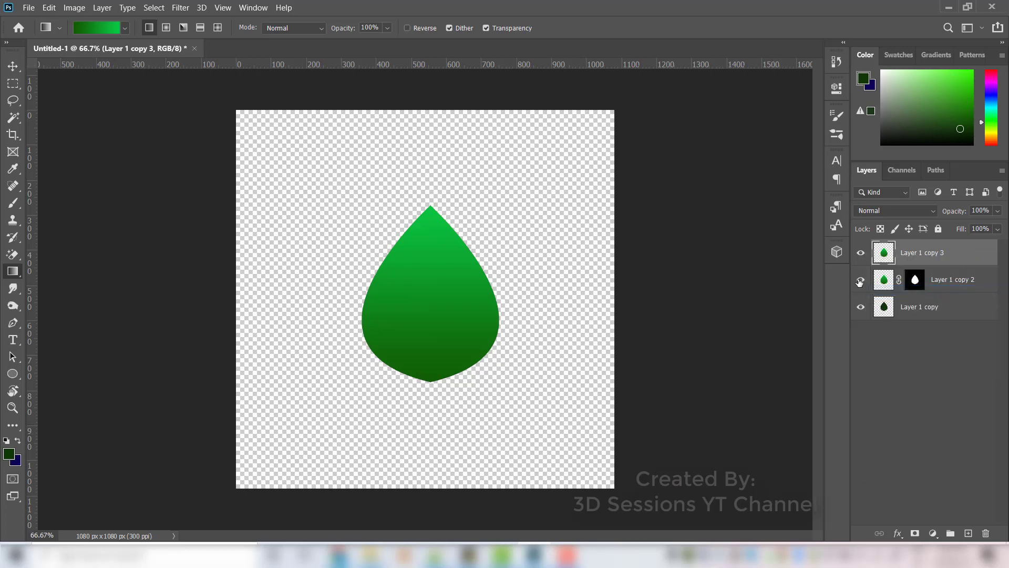
pyautogui.click(861, 253)
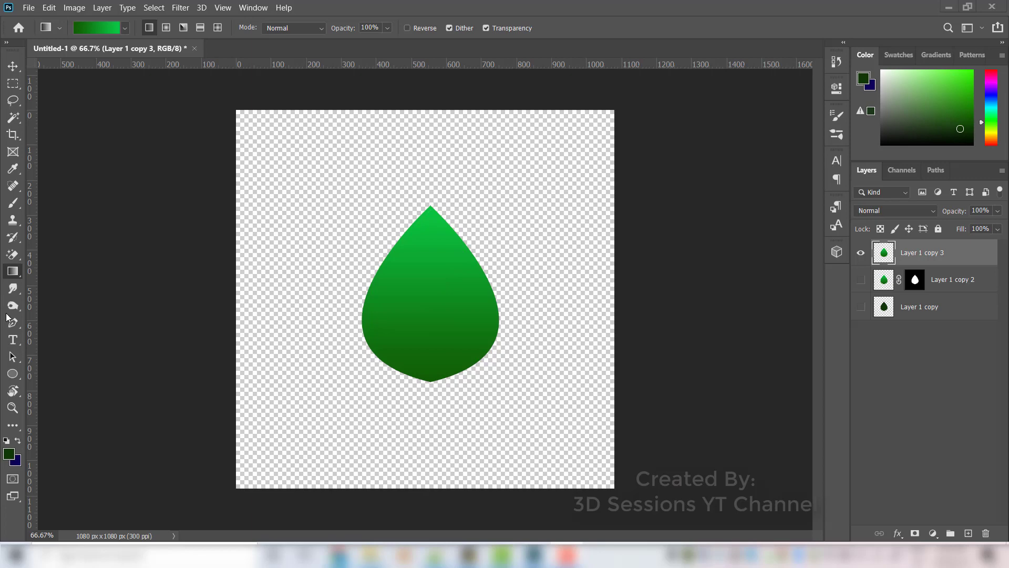
# Set up the Burn tool with the Soft Round Pressure Opacity and Flow brush at 40 px
pyautogui.click(20, 306)
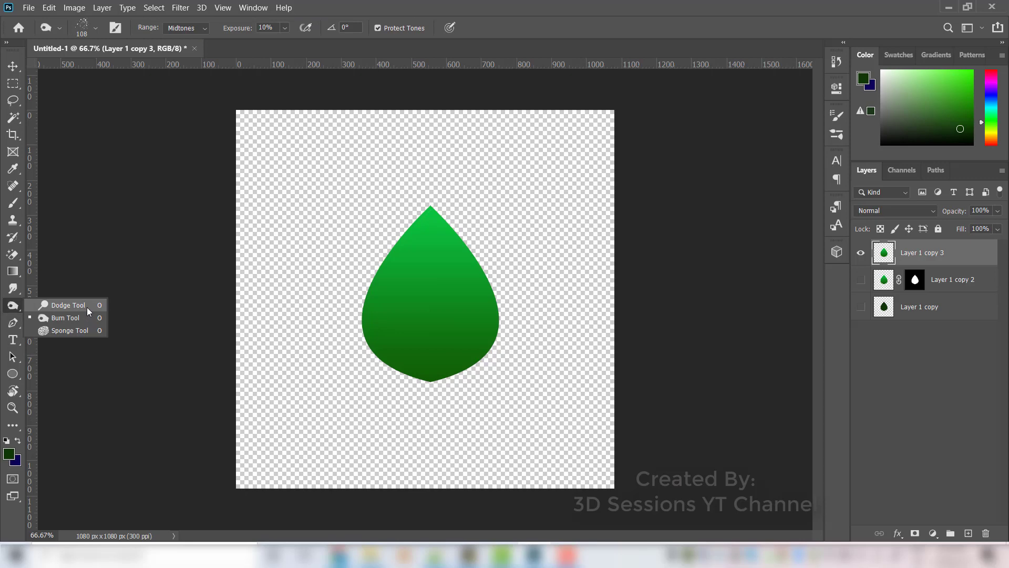
pyautogui.hotkey('ctrl', '+')
pyautogui.click(59, 317)
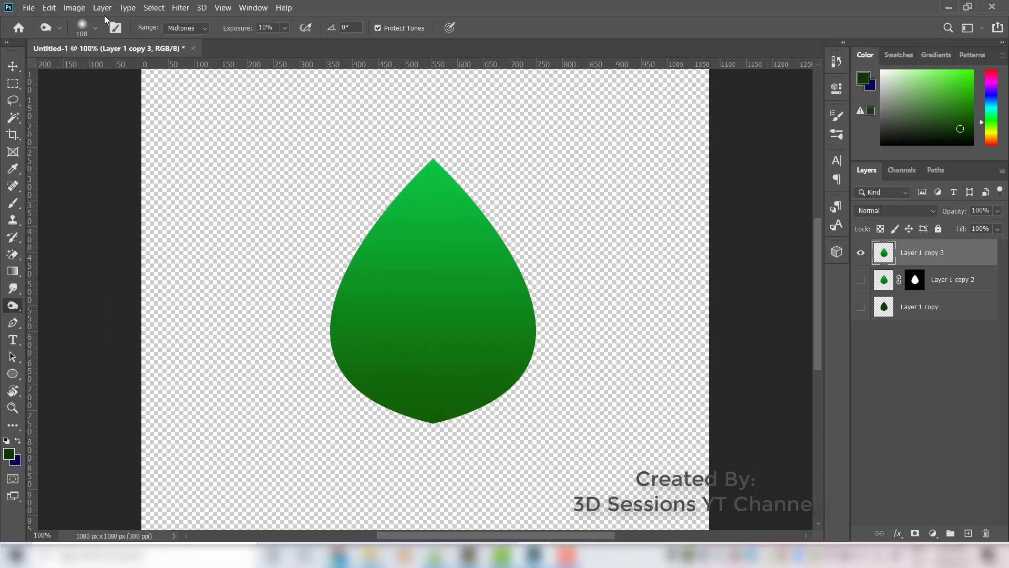
pyautogui.click(96, 29)
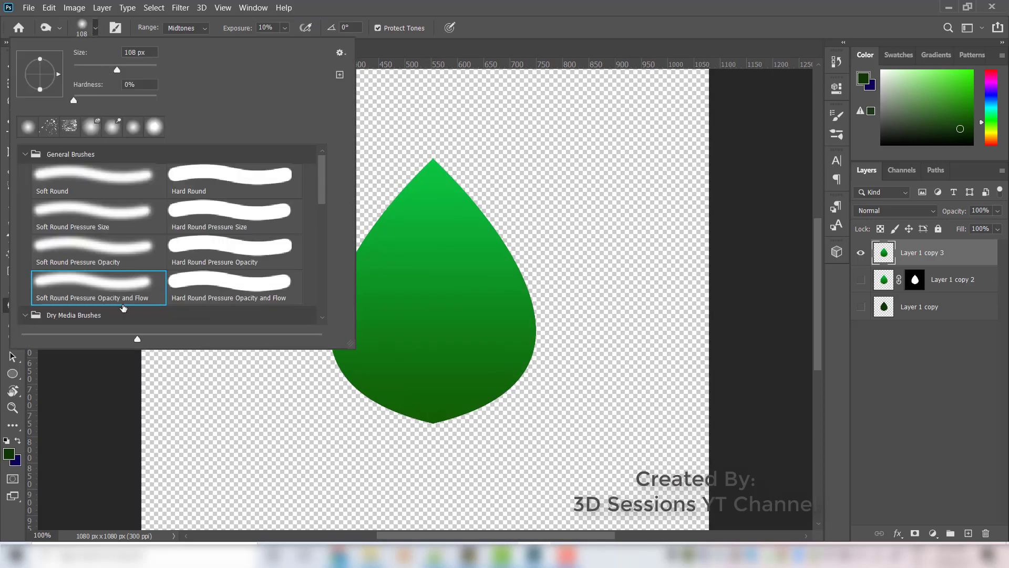
pyautogui.click(125, 291)
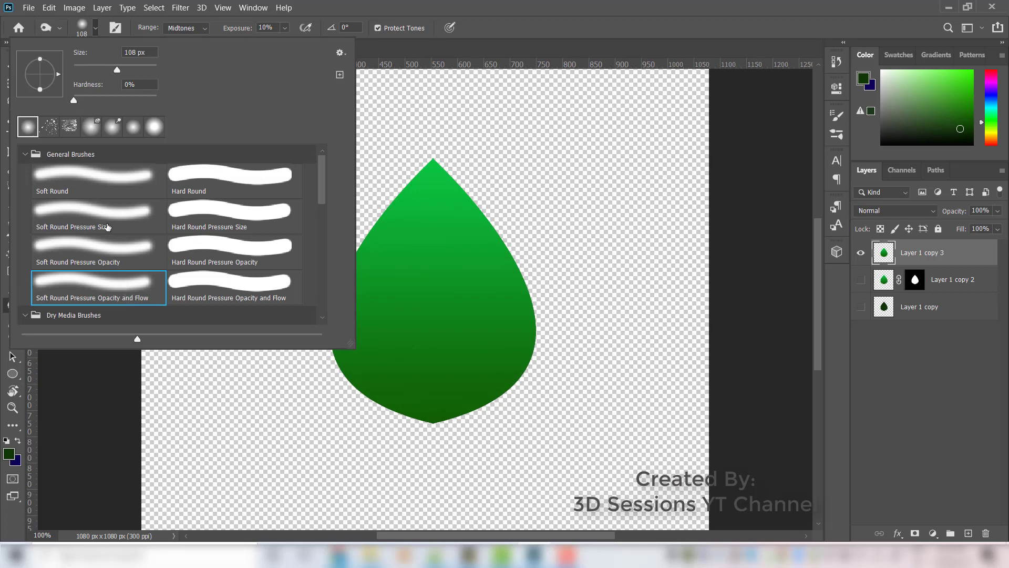
pyautogui.click(91, 69)
pyautogui.moveTo(133, 56); pyautogui.dragTo(124, 57)
pyautogui.write('40')
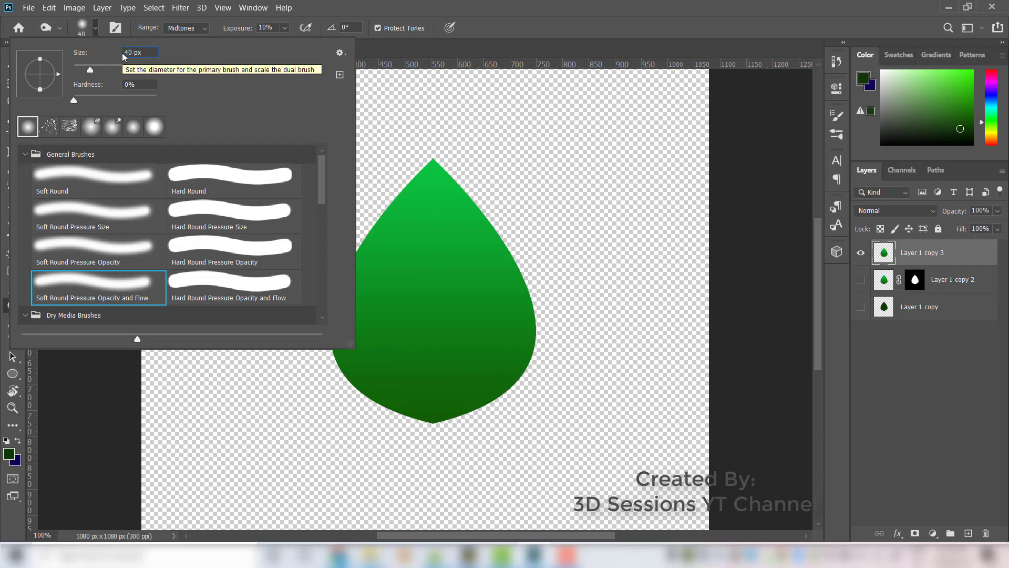
pyautogui.press('Return')
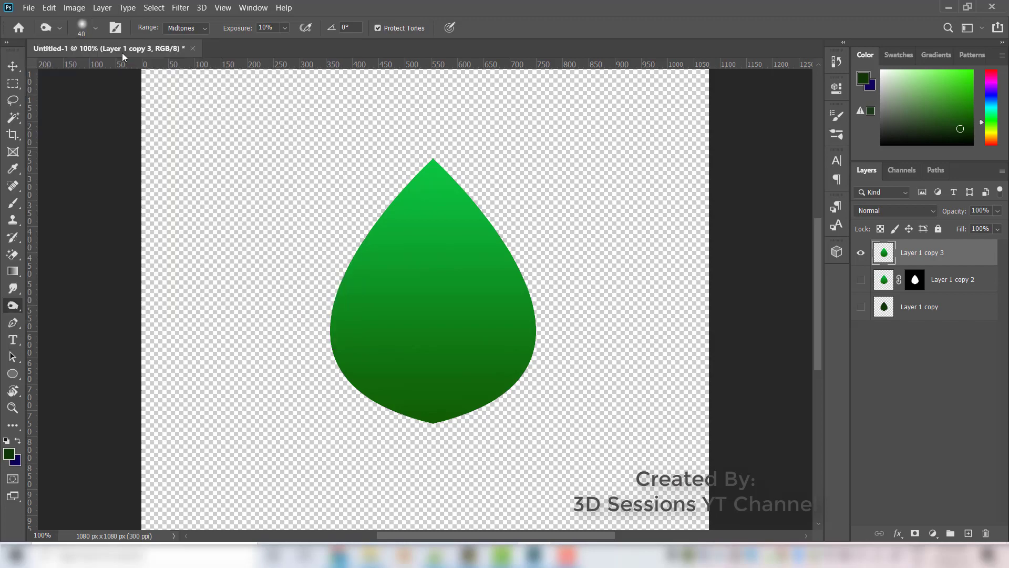
# Set the Burn brush size to 30 px and darken a central vein from the leaf's bottom tip to its top, with faint side veins
pyautogui.click(95, 29)
pyautogui.click(432, 183)
pyautogui.click(97, 27)
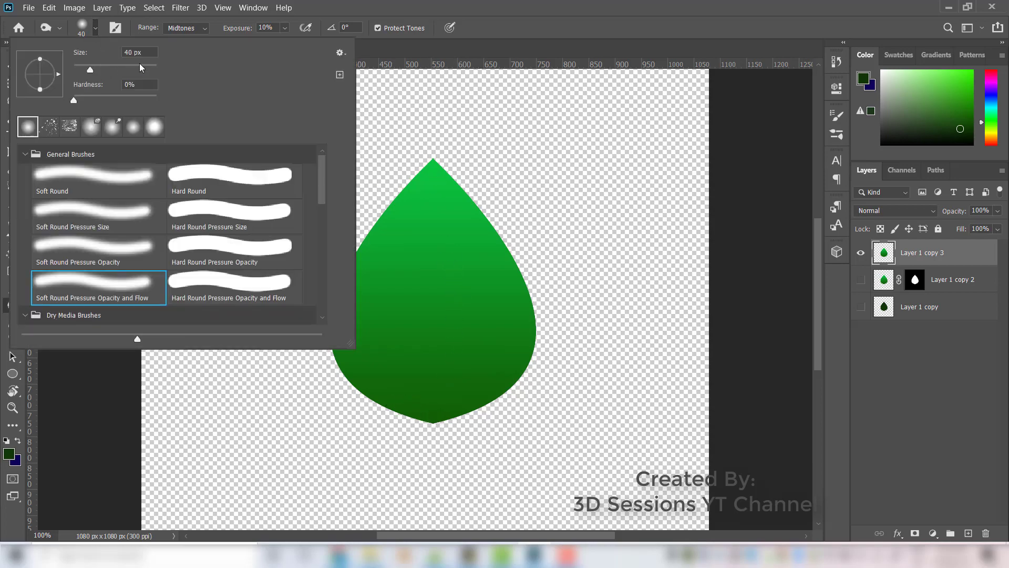
pyautogui.moveTo(132, 51); pyautogui.dragTo(51, 58)
pyautogui.write('30')
pyautogui.press('Return')
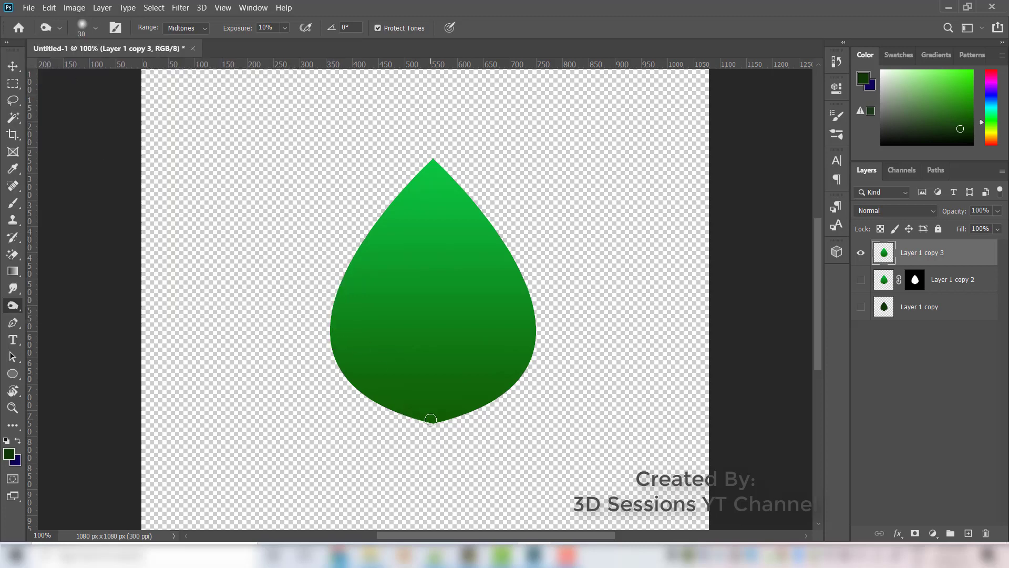
pyautogui.moveTo(432, 411); pyautogui.dragTo(432, 167)
# Lighten patches of the leaf surface with the Dodge tool, using a 100 px spatter brush
pyautogui.click(15, 307)
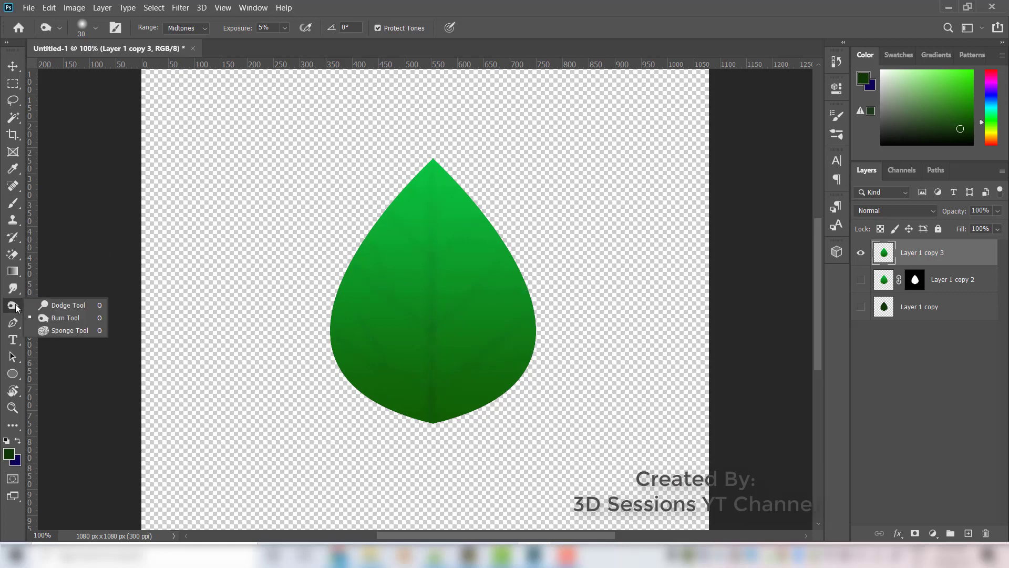
pyautogui.click(69, 304)
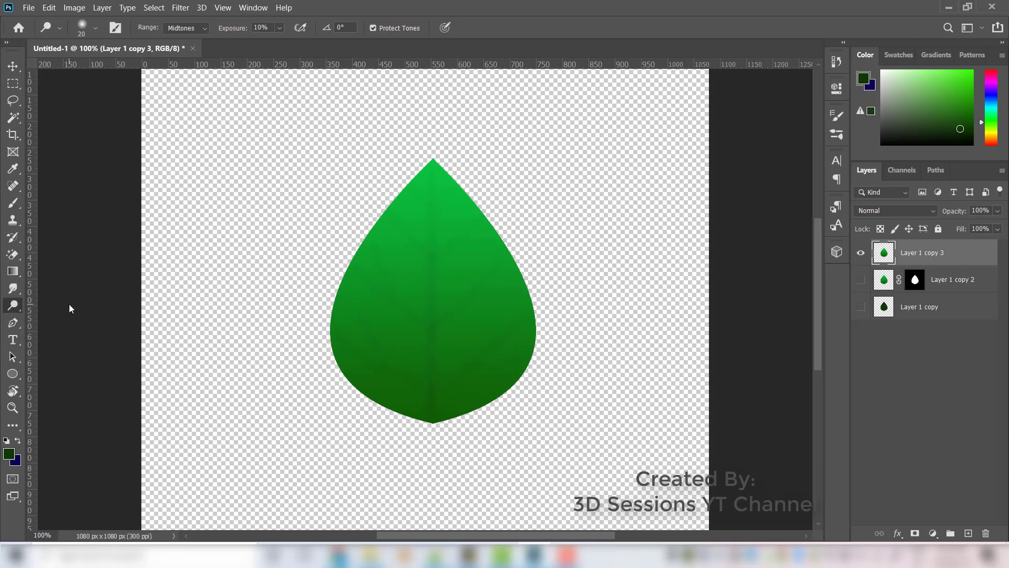
pyautogui.click(95, 28)
pyautogui.click(49, 126)
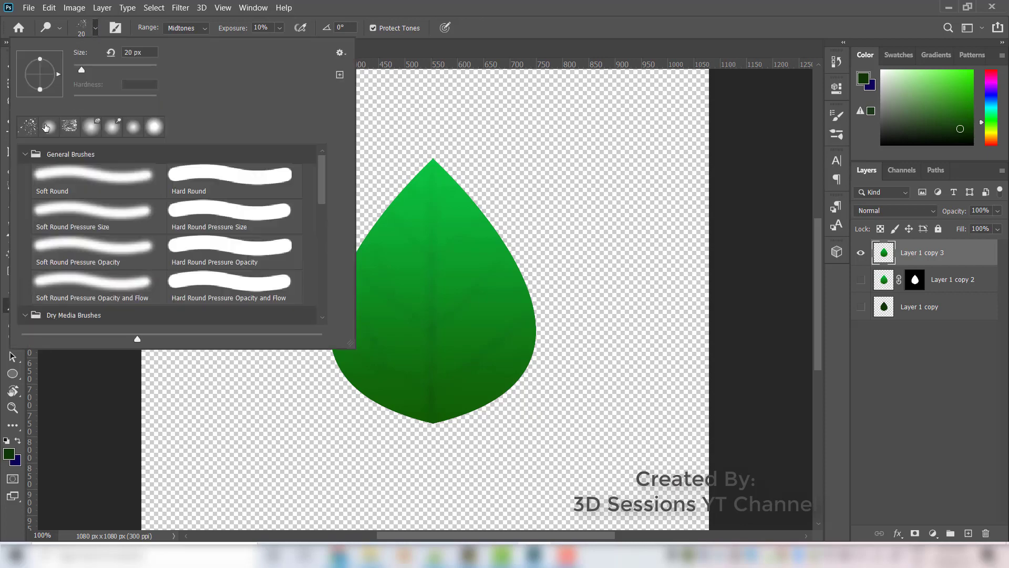
pyautogui.write('100')
pyautogui.press('Return')
pyautogui.moveTo(403, 244)
pyautogui.mouseDown()
pyautogui.moveTo(398, 272)
pyautogui.moveTo(389, 256)
pyautogui.mouseUp()
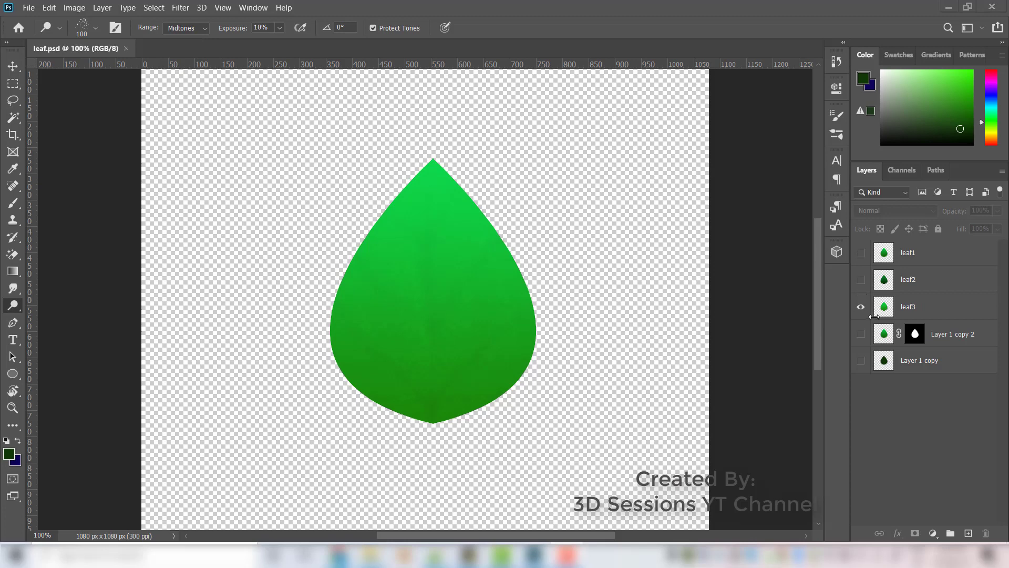
# Compare the leaf1, leaf2 and leaf3 variants in leaf.psd and leave all three layers visible
pyautogui.click(932, 256)
pyautogui.click(861, 253)
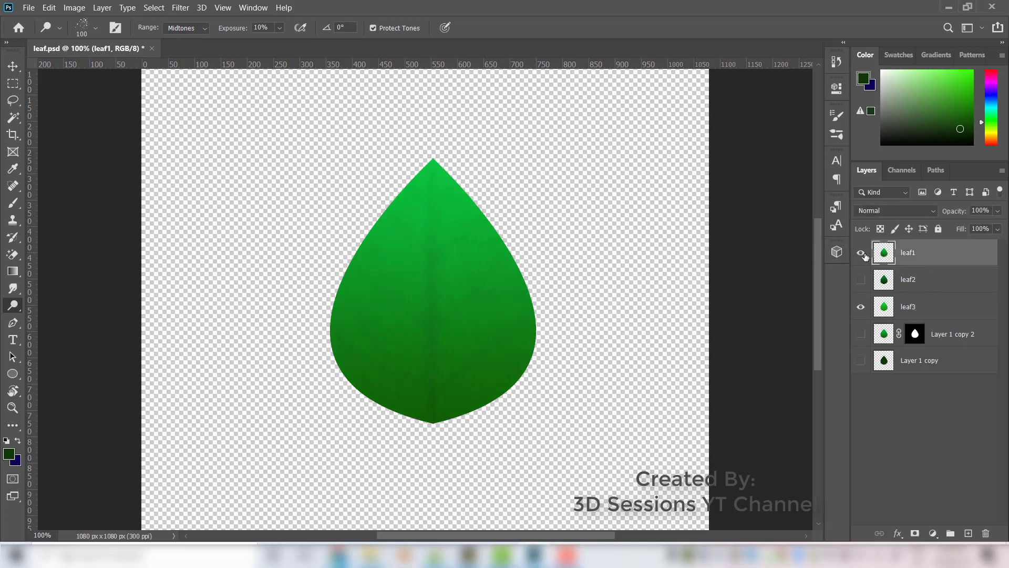
pyautogui.click(862, 253)
pyautogui.click(862, 279)
pyautogui.click(862, 280)
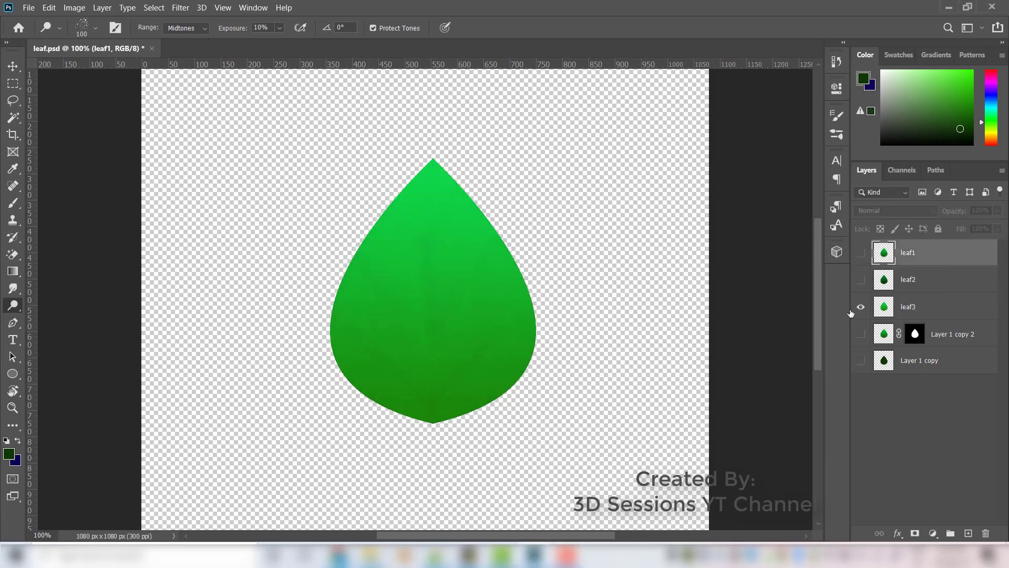
pyautogui.moveTo(861, 253); pyautogui.dragTo(861, 280)
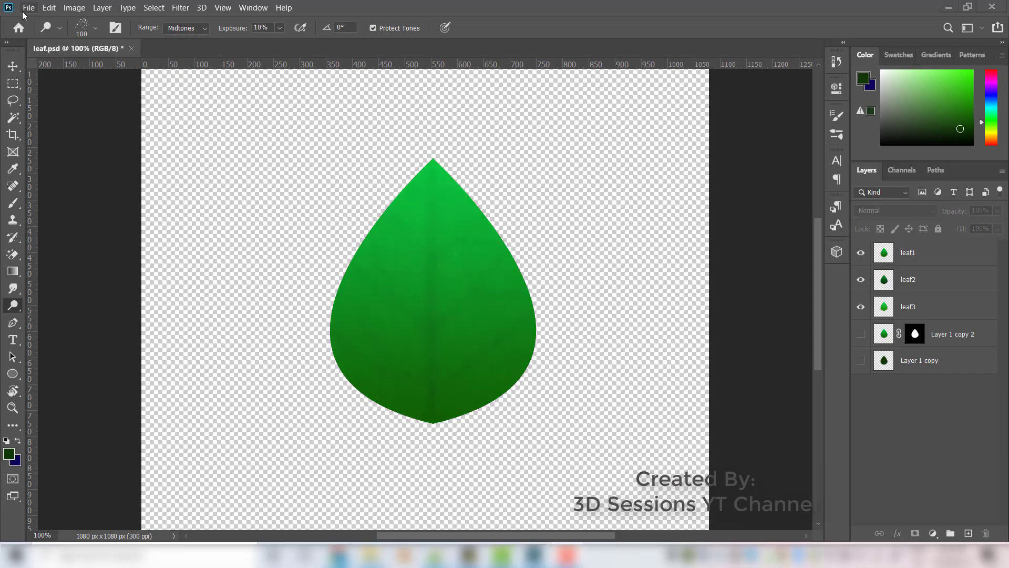
# Create a new 1080 x 1080 px document at 300 pixels/inch with a white background and unlock its background layer
pyautogui.click(29, 8)
pyautogui.click(52, 24)
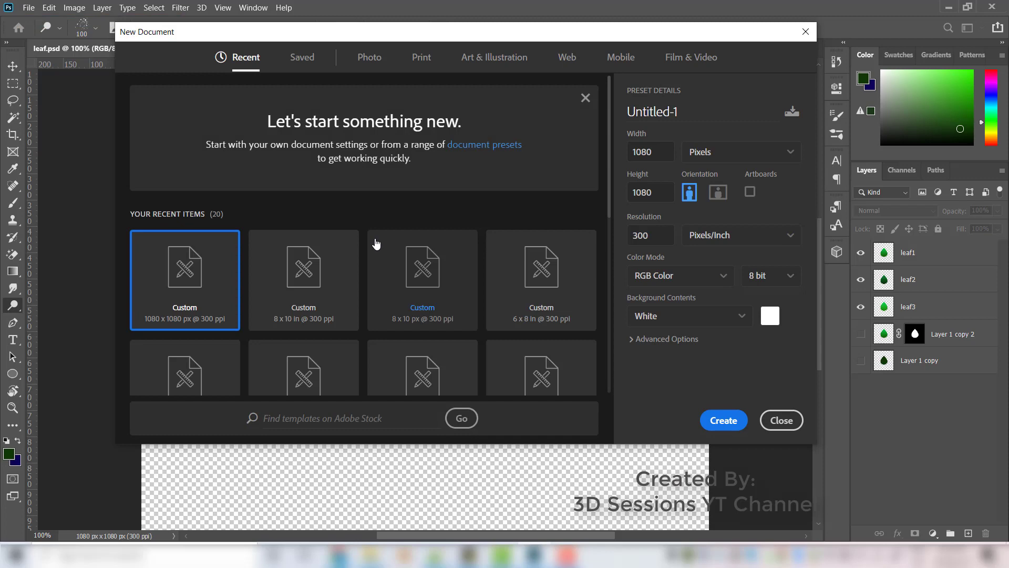
pyautogui.press('Return')
pyautogui.click(984, 253)
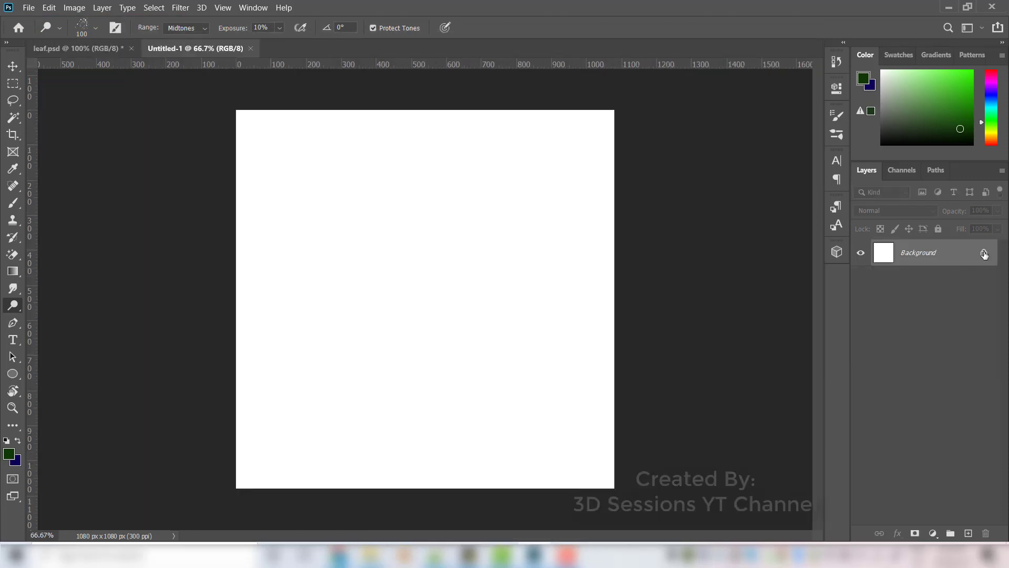
# Duplicate the leaf1, leaf2 and leaf3 layers from leaf.psd into the Untitled-1 document
pyautogui.click(86, 47)
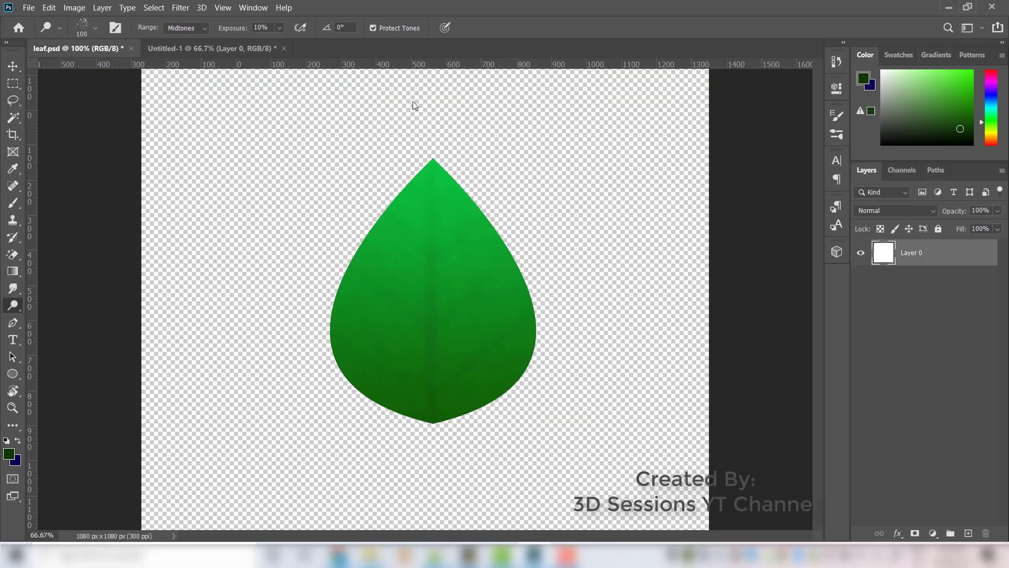
pyautogui.click(923, 262)
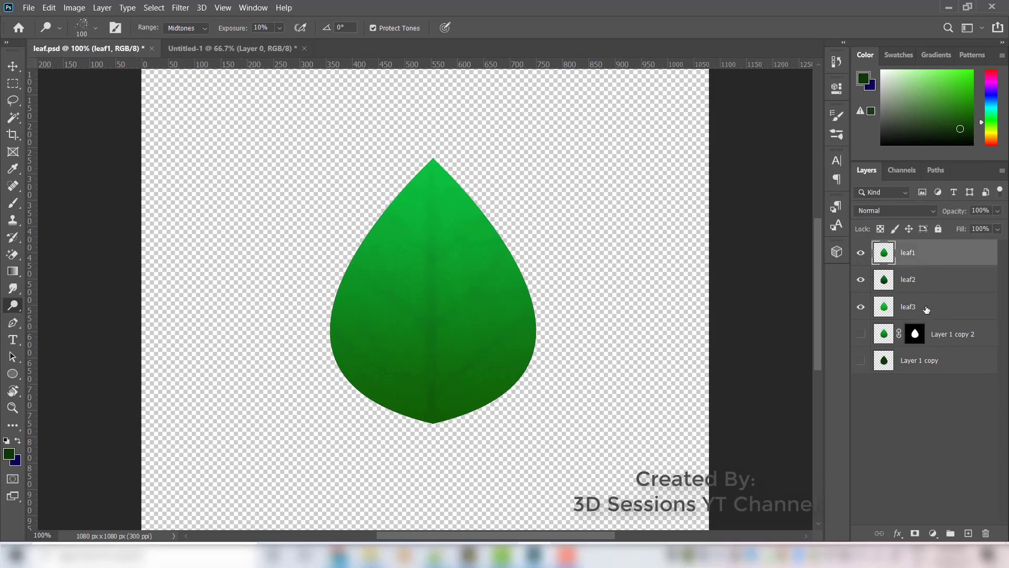
pyautogui.keyDown('shift'); pyautogui.click(926, 310); pyautogui.keyUp('shift')
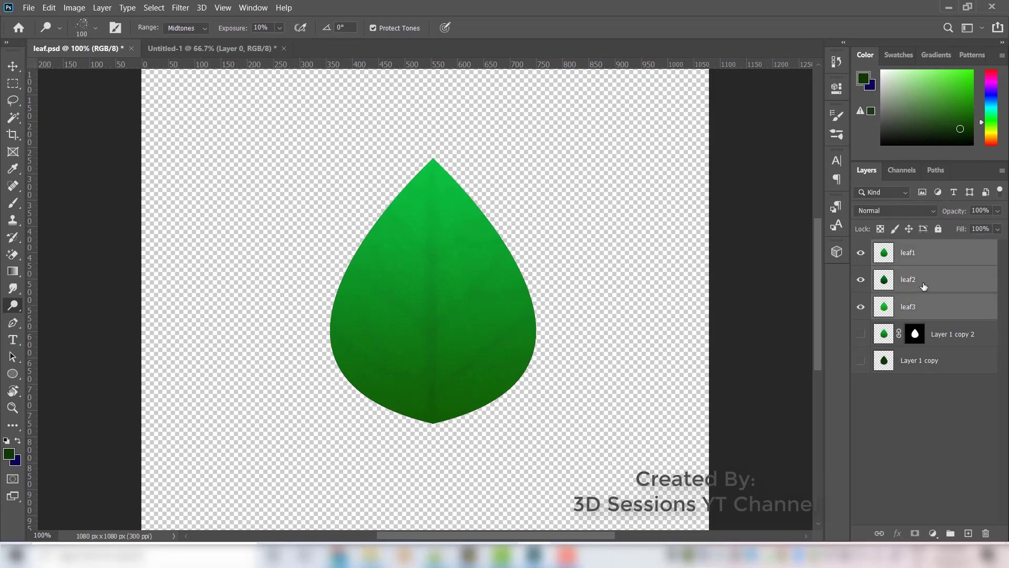
pyautogui.rightClick(923, 285)
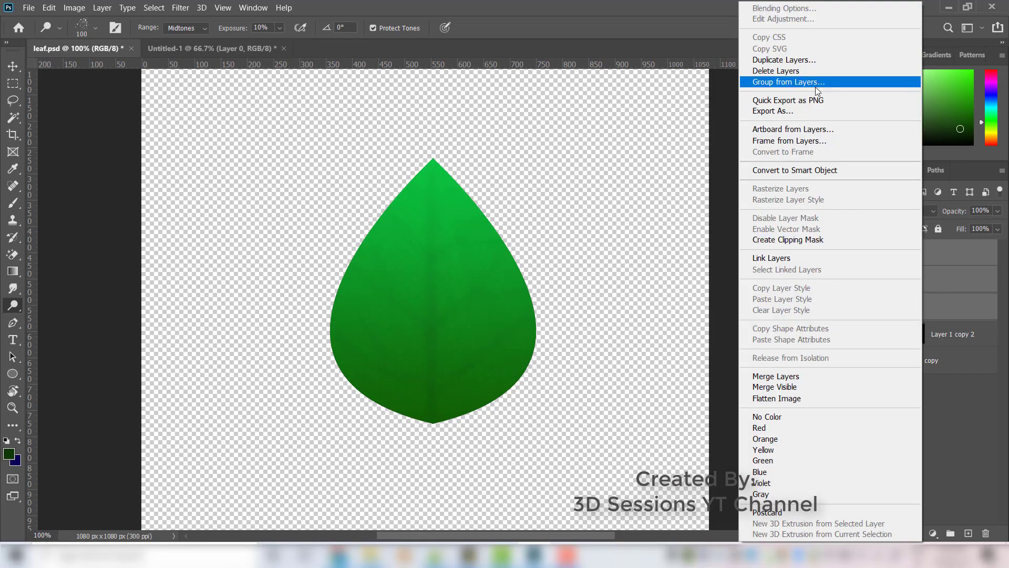
pyautogui.click(814, 60)
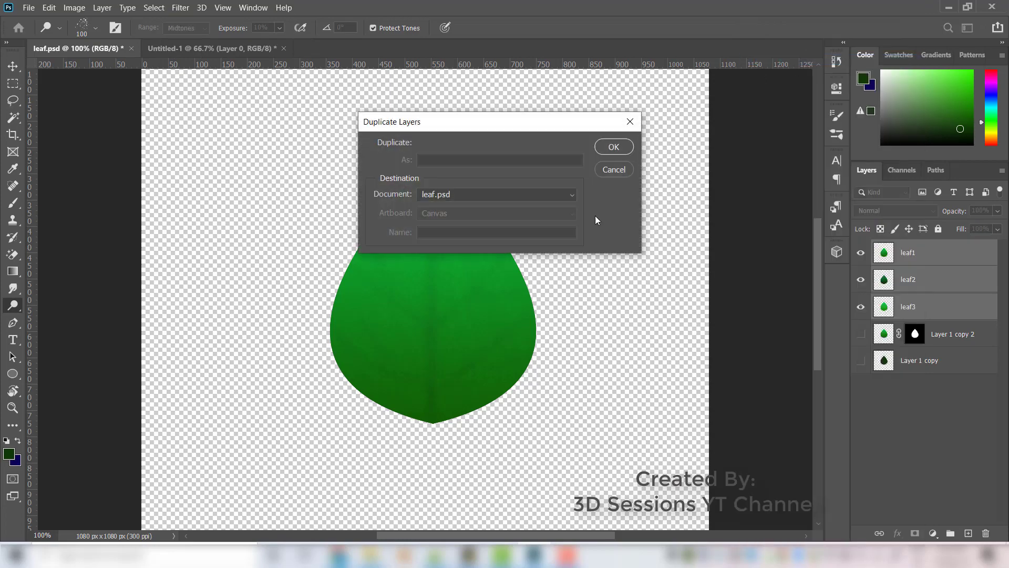
pyautogui.click(572, 196)
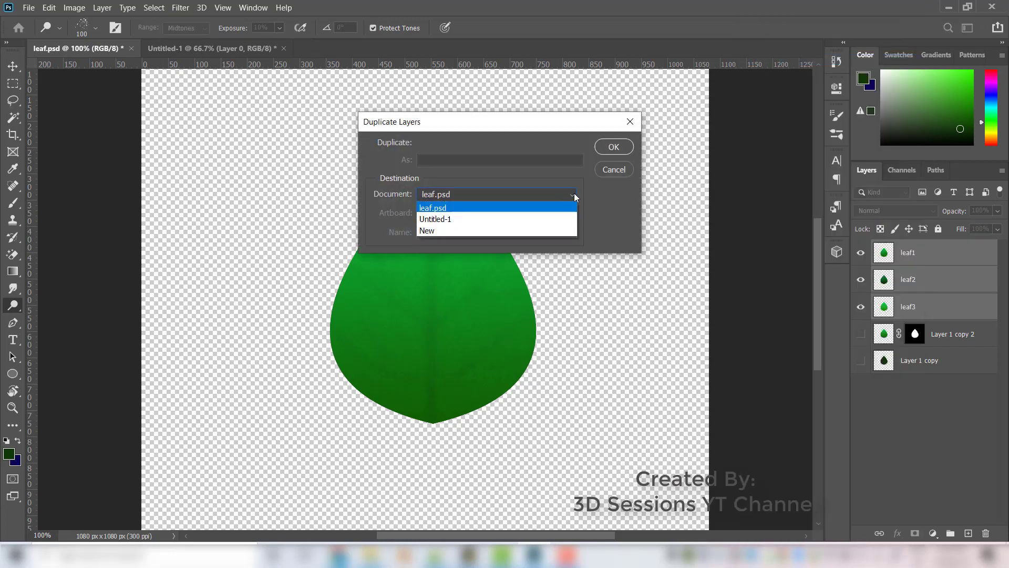
pyautogui.click(506, 220)
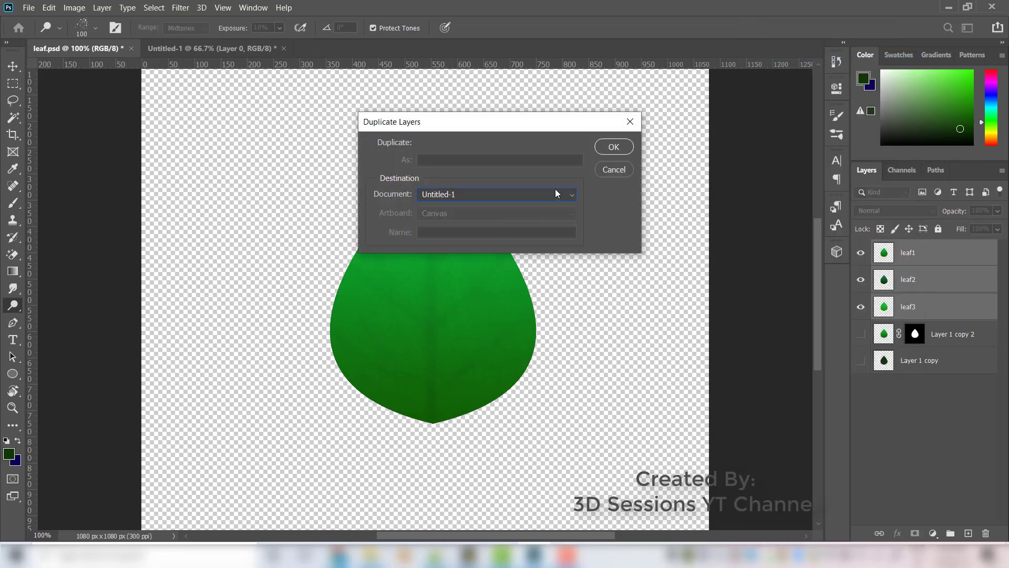
pyautogui.click(599, 149)
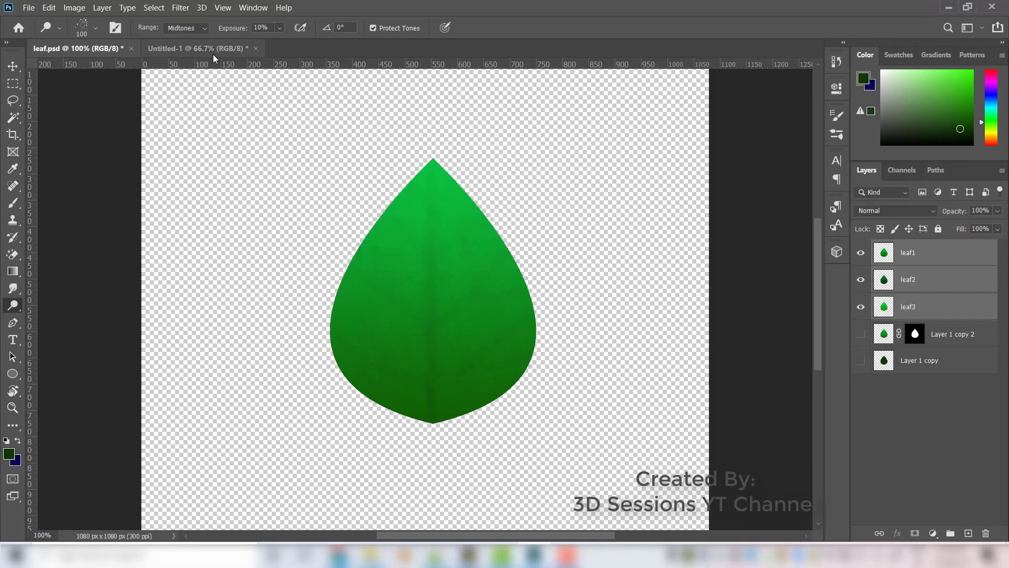
# Delete the white Layer 0 from Untitled-1 and trim the canvas on all four sides based on transparent pixels
pyautogui.click(213, 49)
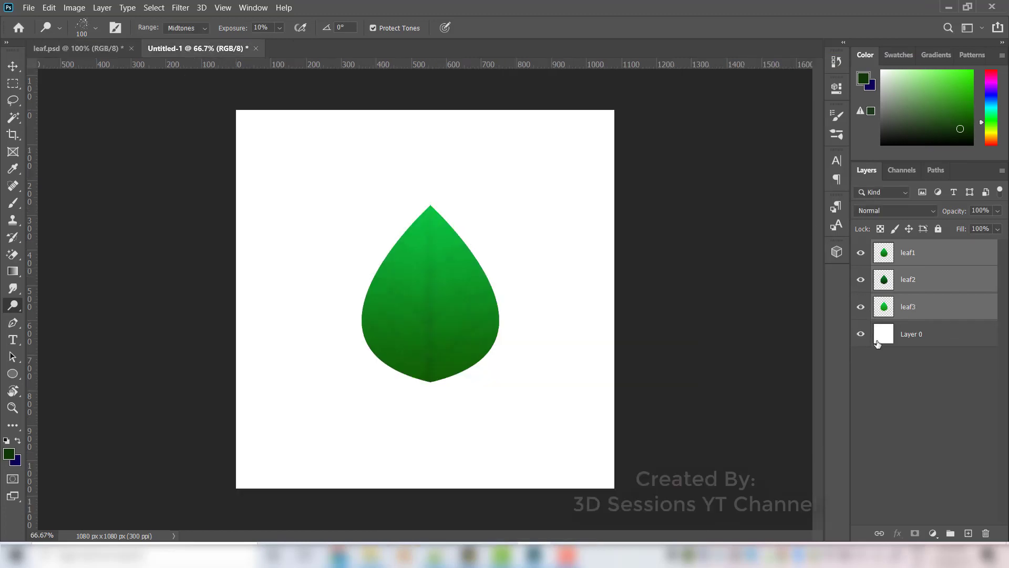
pyautogui.click(916, 340)
pyautogui.press('Delete')
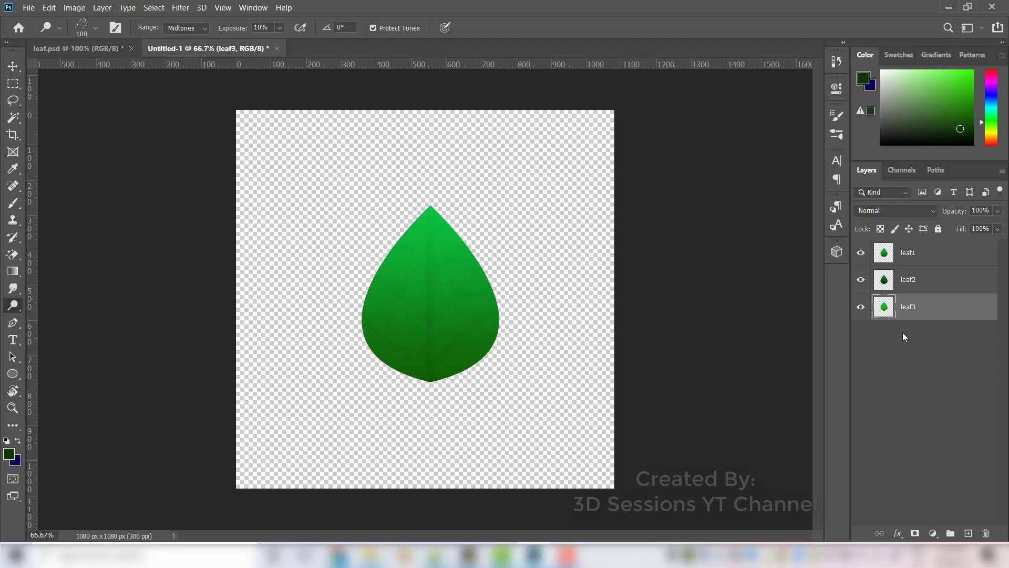
pyautogui.click(74, 7)
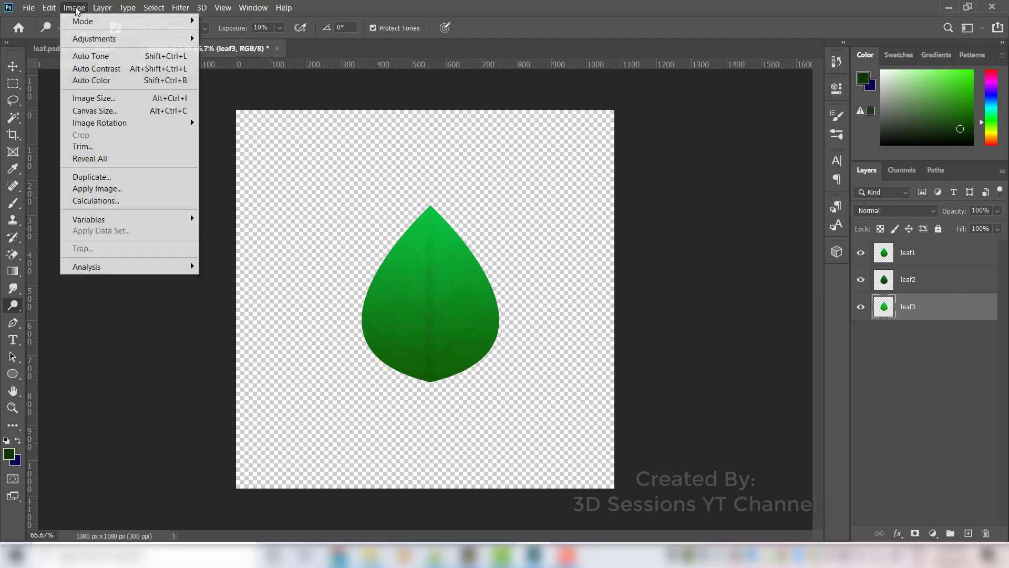
pyautogui.click(115, 147)
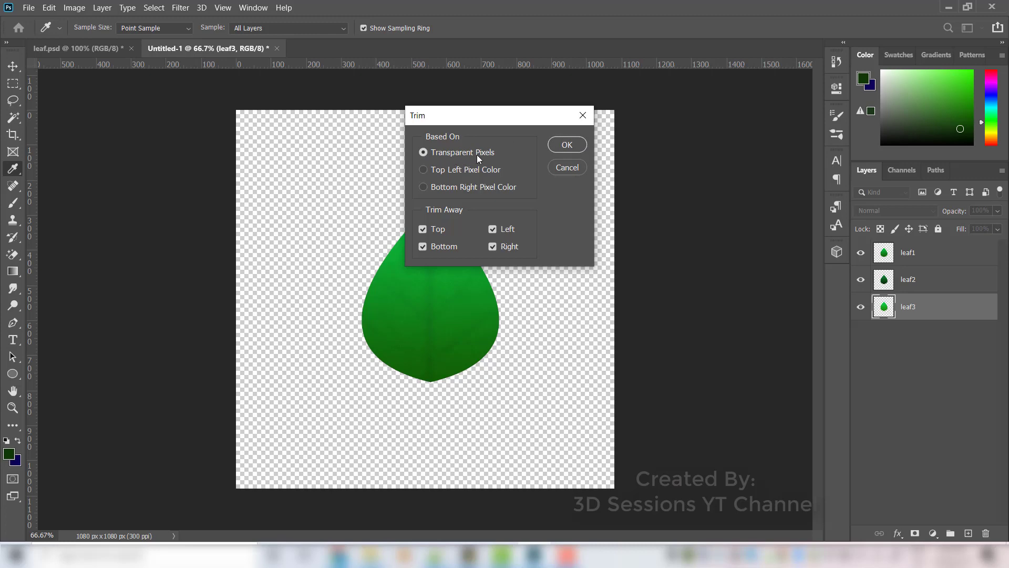
pyautogui.click(567, 145)
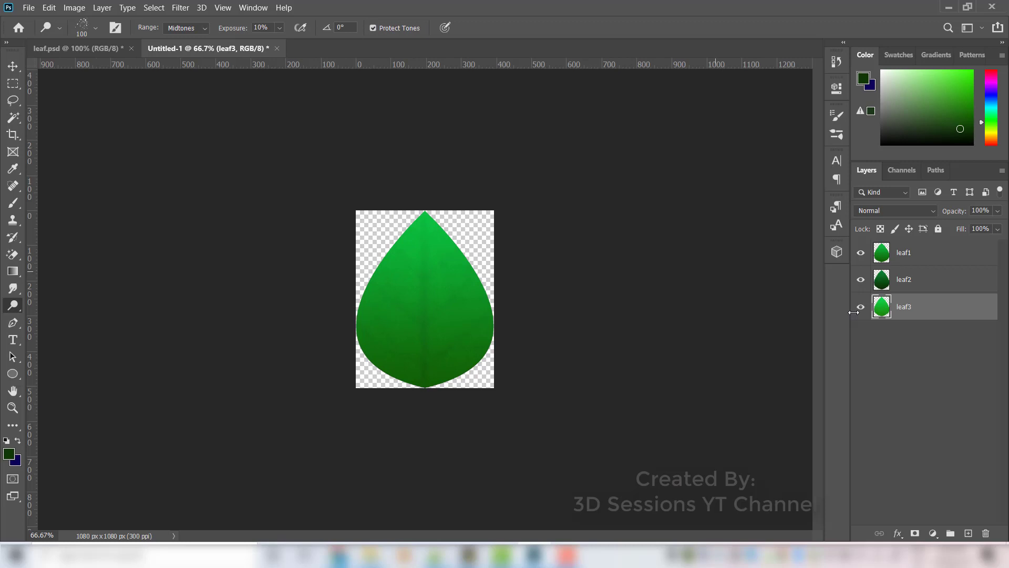
# Compare the trimmed leaf variants by temporarily hiding leaf1 and leaf2, leaving all layers visible
pyautogui.click(861, 253)
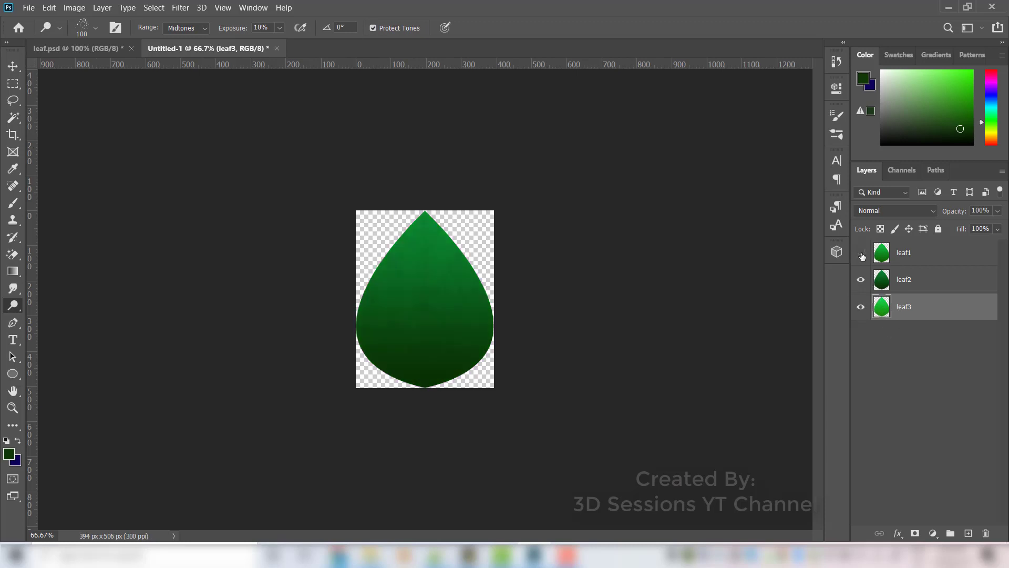
pyautogui.click(861, 279)
pyautogui.click(862, 279)
pyautogui.click(861, 253)
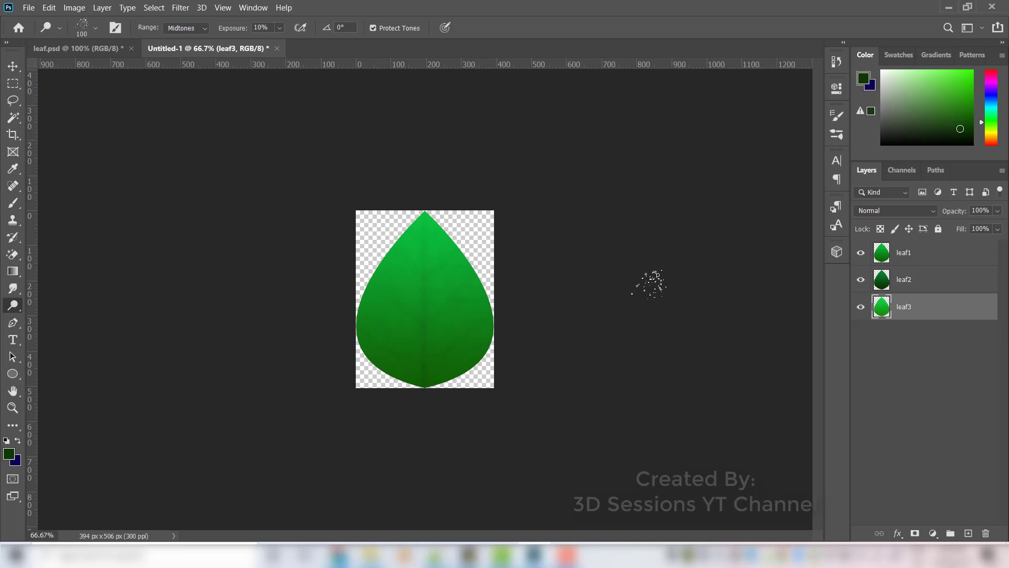
# Create another 1080 x 1080 px document at 300 ppi and unlock its white background layer
pyautogui.click(28, 7)
pyautogui.click(35, 15)
pyautogui.press('Return')
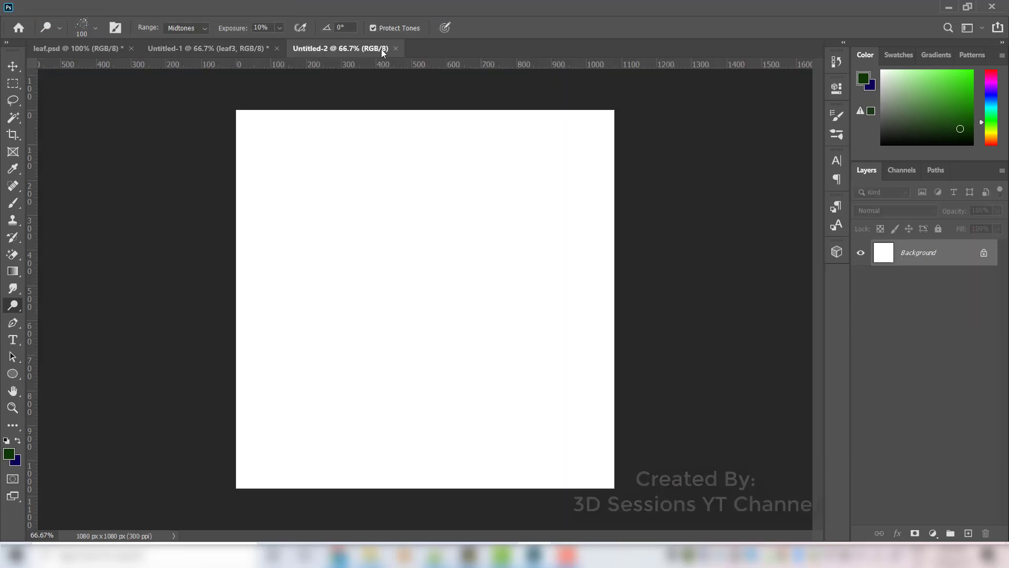
pyautogui.click(984, 255)
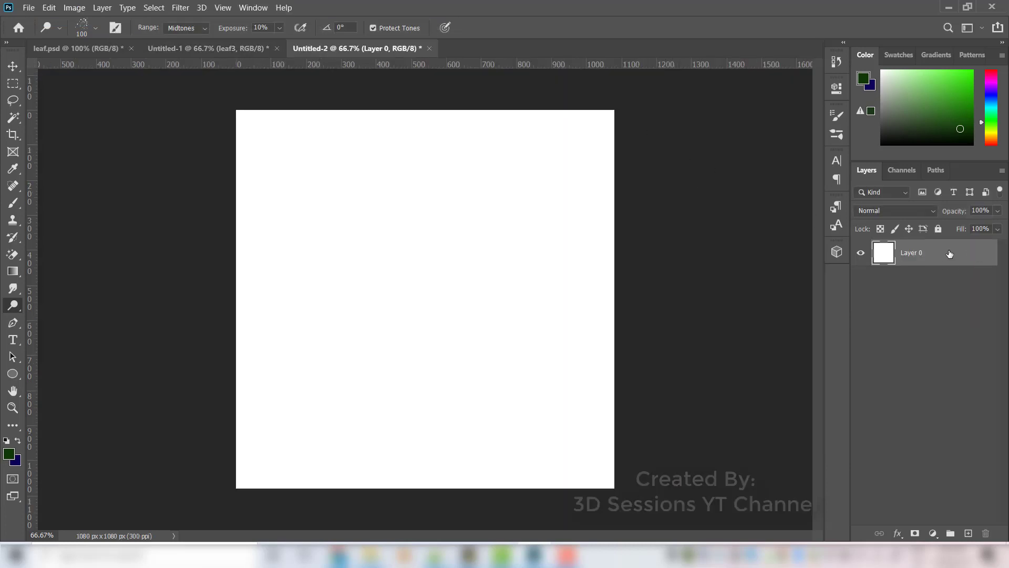
# Duplicate the three trimmed leaf layers from Untitled-1 into Untitled-2 and switch to that document
pyautogui.click(229, 48)
pyautogui.keyDown('shift'); pyautogui.click(918, 256); pyautogui.keyUp('shift')
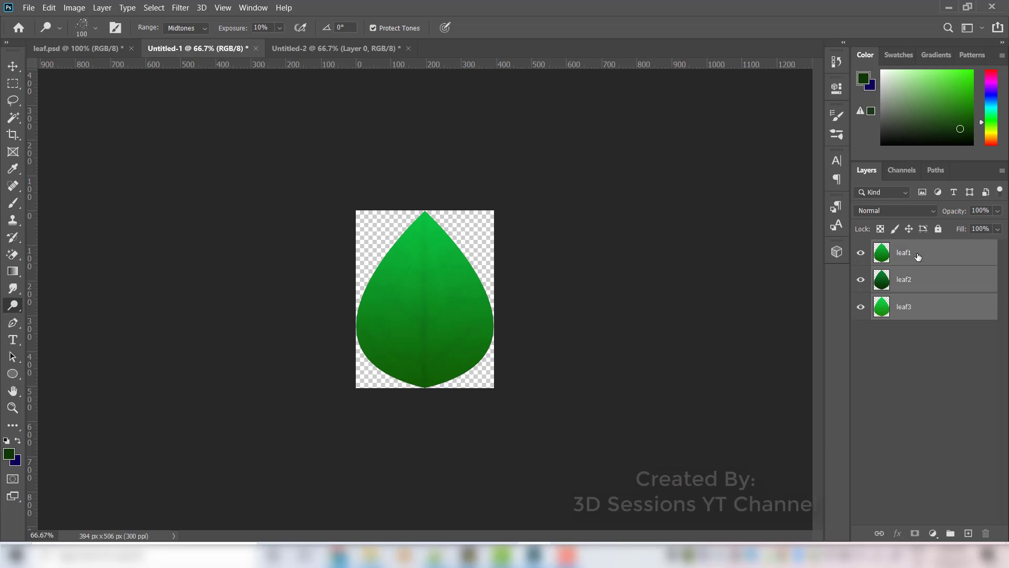
pyautogui.rightClick(920, 267)
pyautogui.click(805, 61)
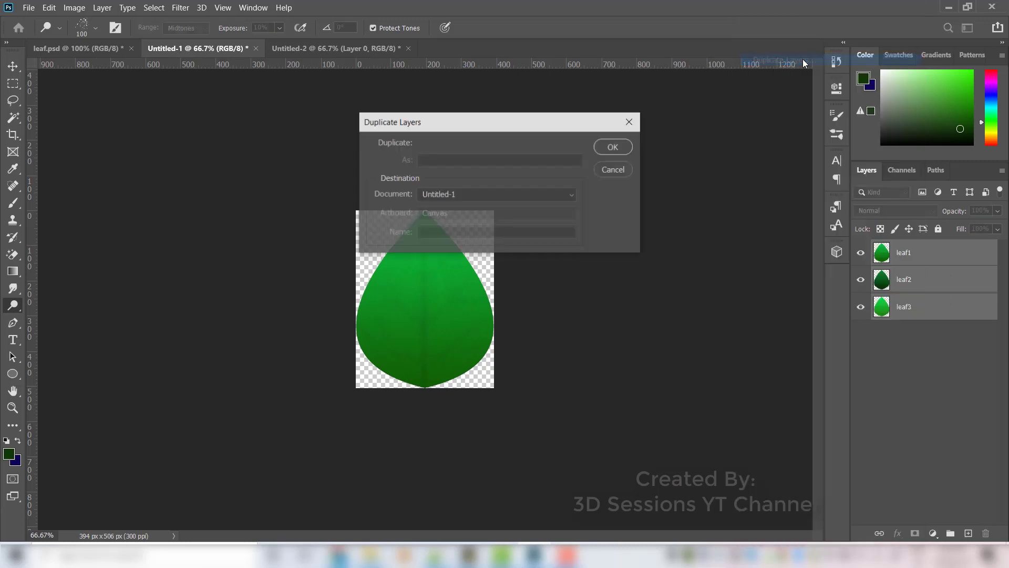
pyautogui.click(577, 198)
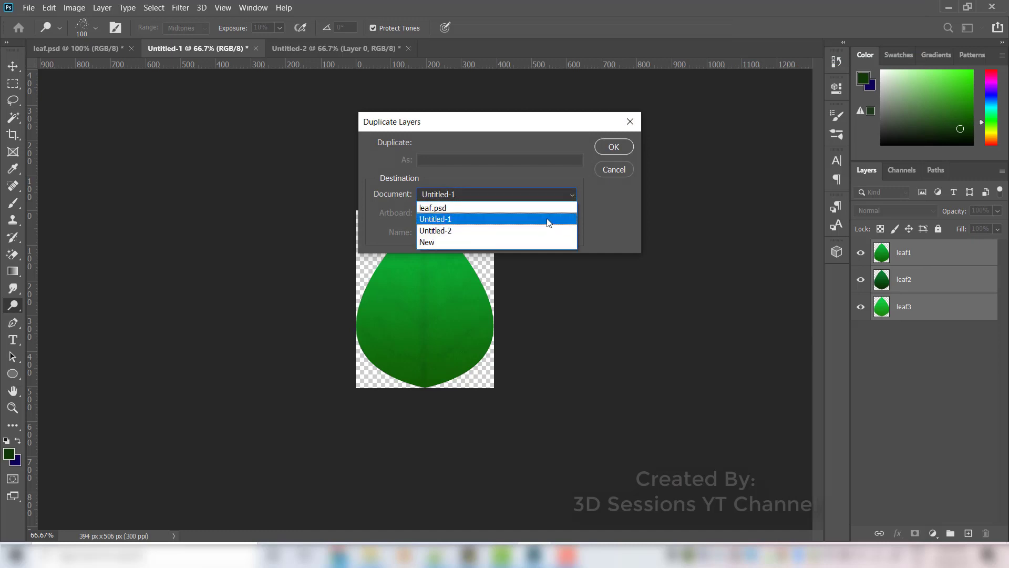
pyautogui.click(542, 232)
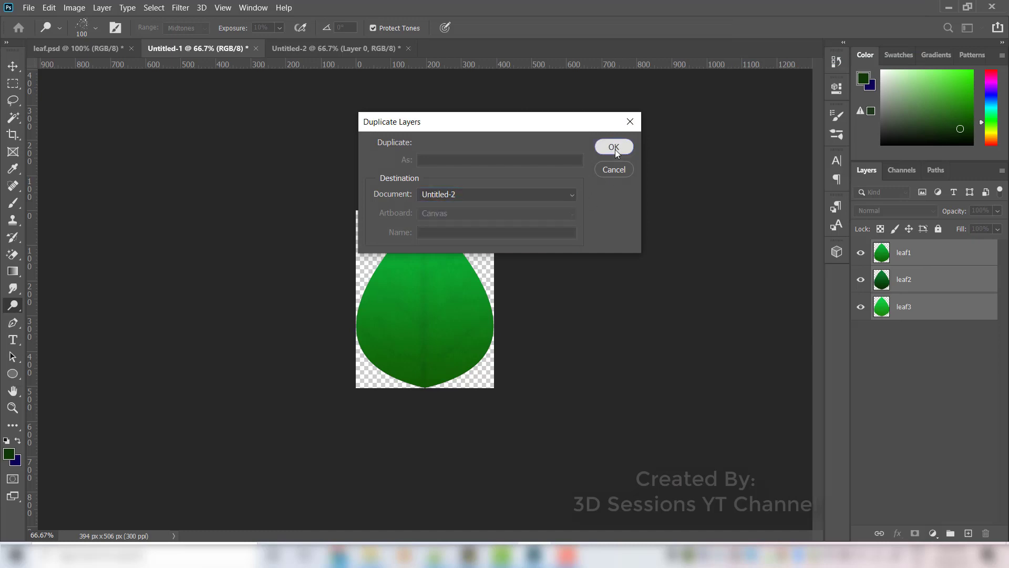
pyautogui.click(614, 148)
pyautogui.click(311, 49)
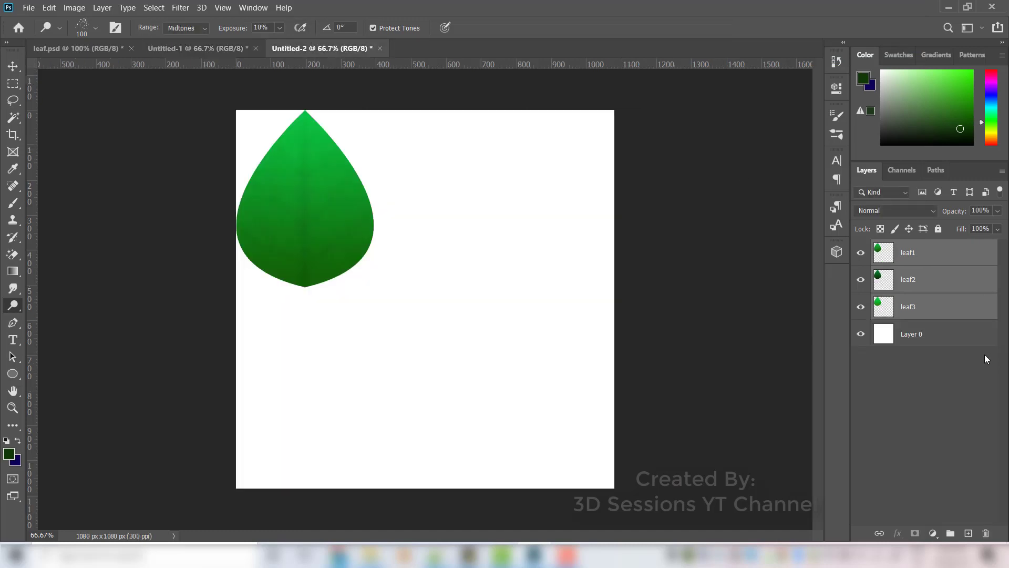
# Delete the white Layer 0 from Untitled-2, leaving the three leaf layers visible
pyautogui.click(919, 342)
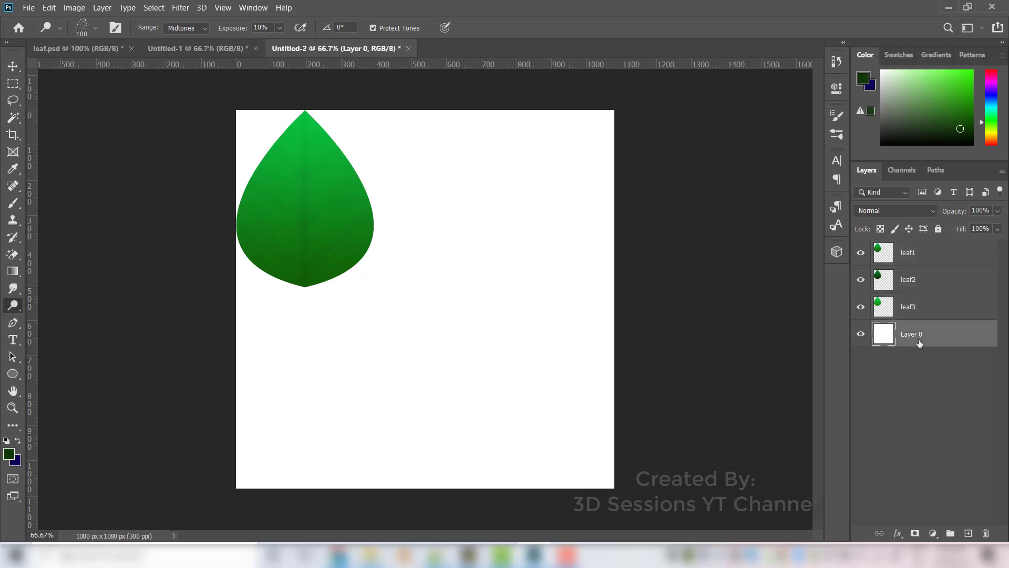
pyautogui.press('Delete')
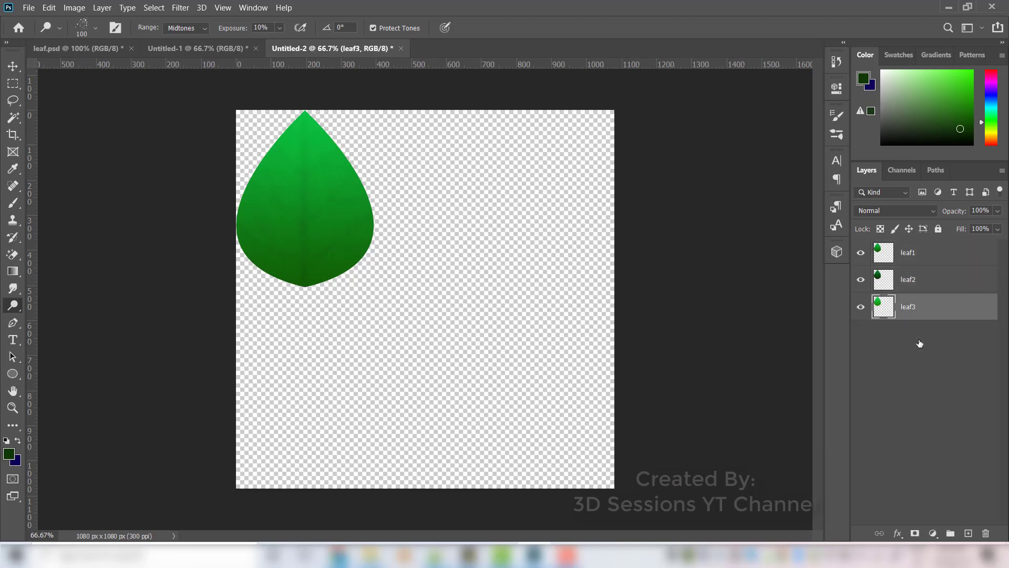
pyautogui.click(861, 253)
pyautogui.click(861, 253)
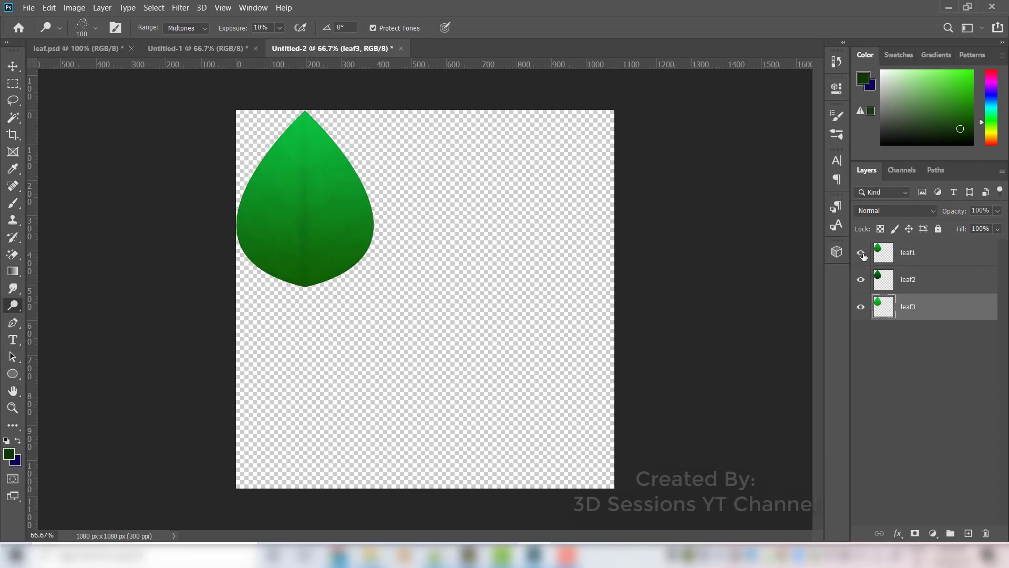
# Separate the stacked leaves by moving leaf1 to the canvas's upper right and leaf2 to its lower middle
pyautogui.click(13, 67)
pyautogui.moveTo(289, 204); pyautogui.dragTo(478, 204)
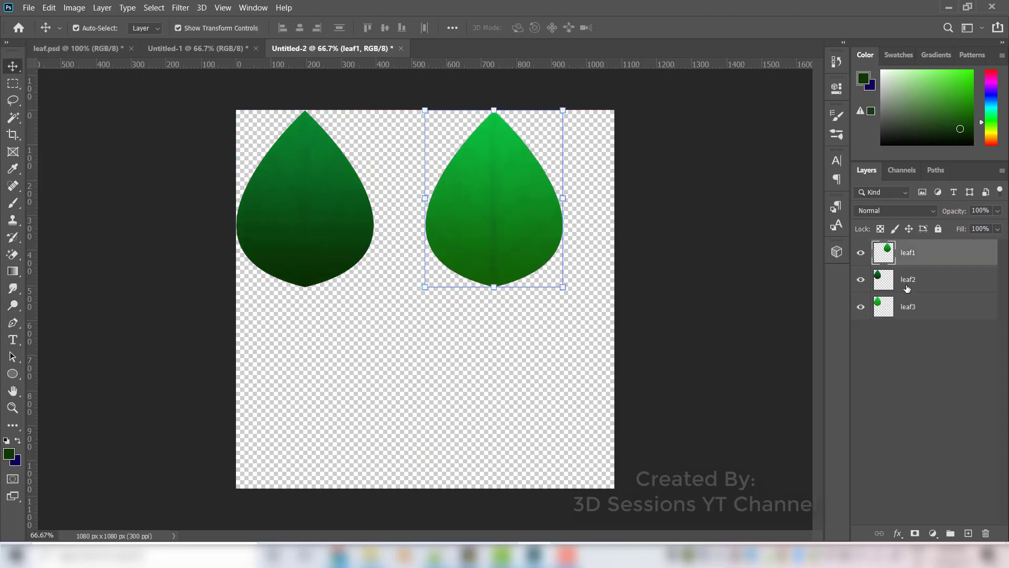
pyautogui.click(907, 286)
pyautogui.moveTo(301, 181); pyautogui.dragTo(413, 370)
# Select all three leaves and scale them down together to about a third of their size
pyautogui.keyDown('shift'); pyautogui.click(305, 235); pyautogui.keyUp('shift')
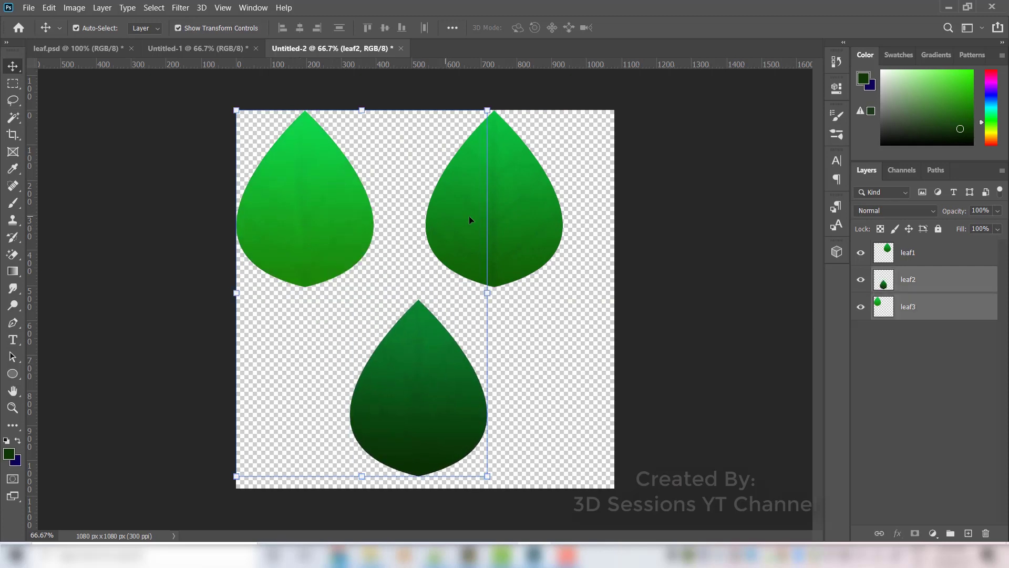
pyautogui.keyDown('shift'); pyautogui.click(538, 217); pyautogui.keyUp('shift')
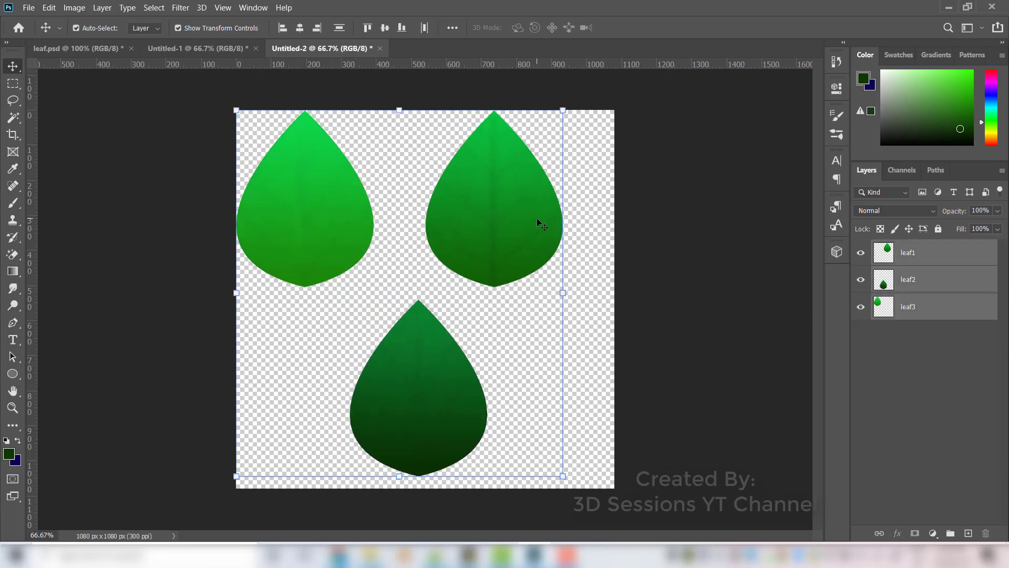
pyautogui.click(562, 478)
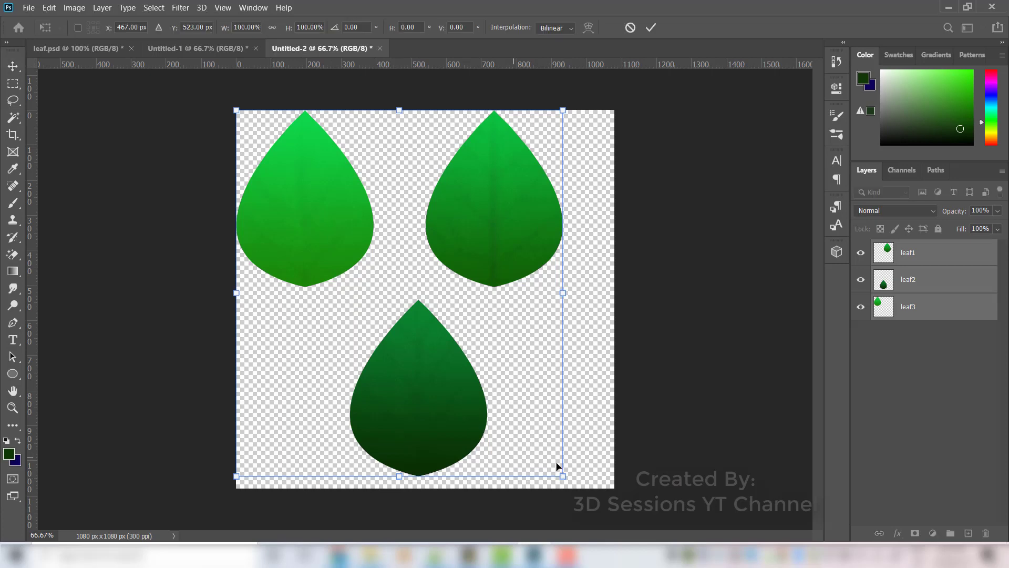
pyautogui.moveTo(563, 475); pyautogui.dragTo(350, 238)
# Line up the small leaf2, leaf3 and leaf1 side by side along the canvas's lower edge
pyautogui.moveTo(292, 173); pyautogui.dragTo(303, 450)
pyautogui.click(927, 312)
pyautogui.click(438, 411)
pyautogui.moveTo(389, 357); pyautogui.dragTo(358, 450)
pyautogui.click(449, 360)
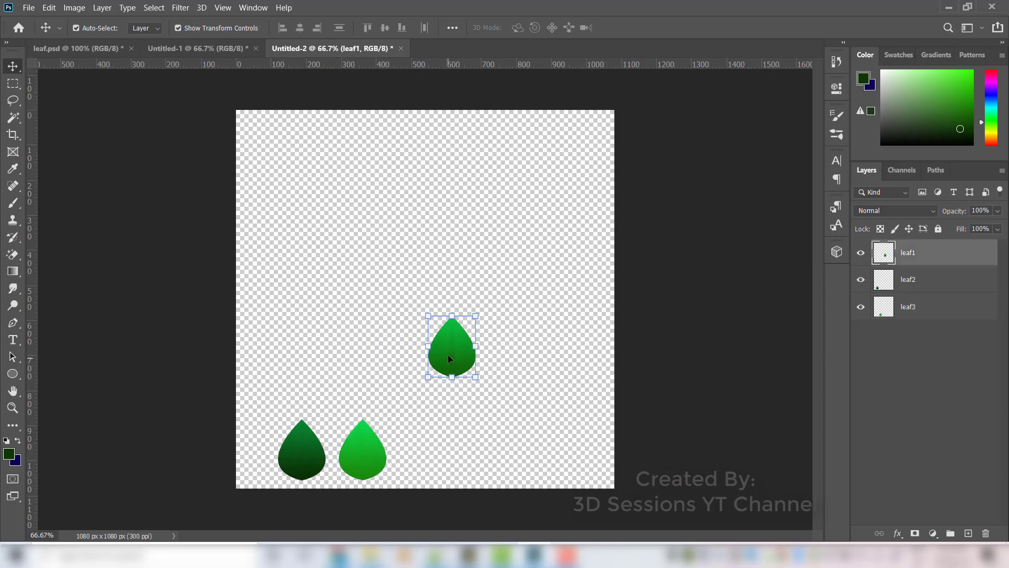
pyautogui.moveTo(448, 349); pyautogui.dragTo(420, 456)
pyautogui.moveTo(420, 454); pyautogui.dragTo(494, 452)
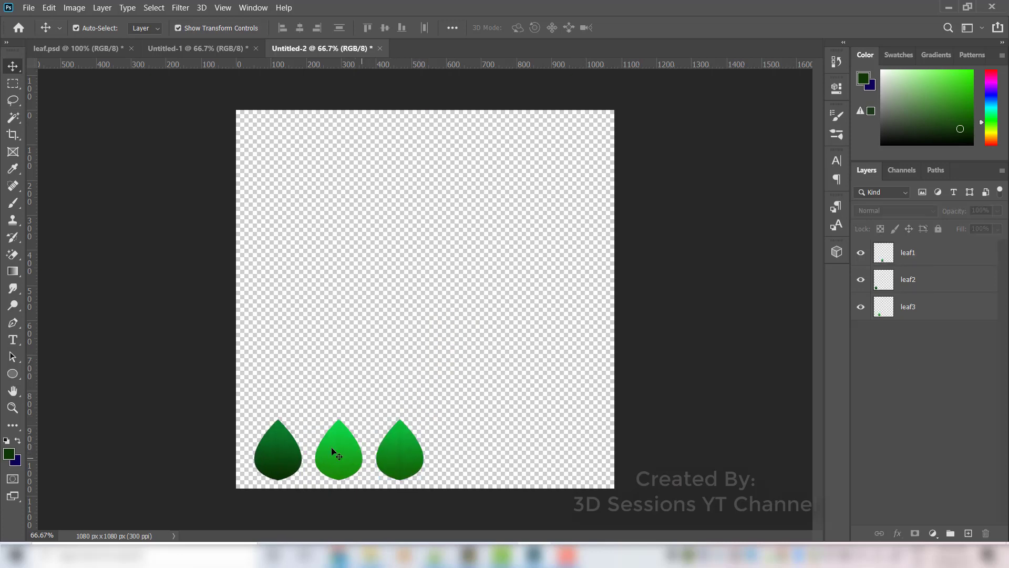
# Space the bottom row evenly around the canvas centre and add a tilted copy of leaf2 above it
pyautogui.click(280, 454)
pyautogui.click(388, 454)
pyautogui.moveTo(339, 451); pyautogui.dragTo(415, 449)
pyautogui.moveTo(280, 451); pyautogui.dragTo(418, 405)
pyautogui.hotkey('ctrl', 'j')
# Rotate the bottom-row leaves slightly, tilting leaf3 counterclockwise and leaf1 and leaf2 clockwise
pyautogui.click(415, 456)
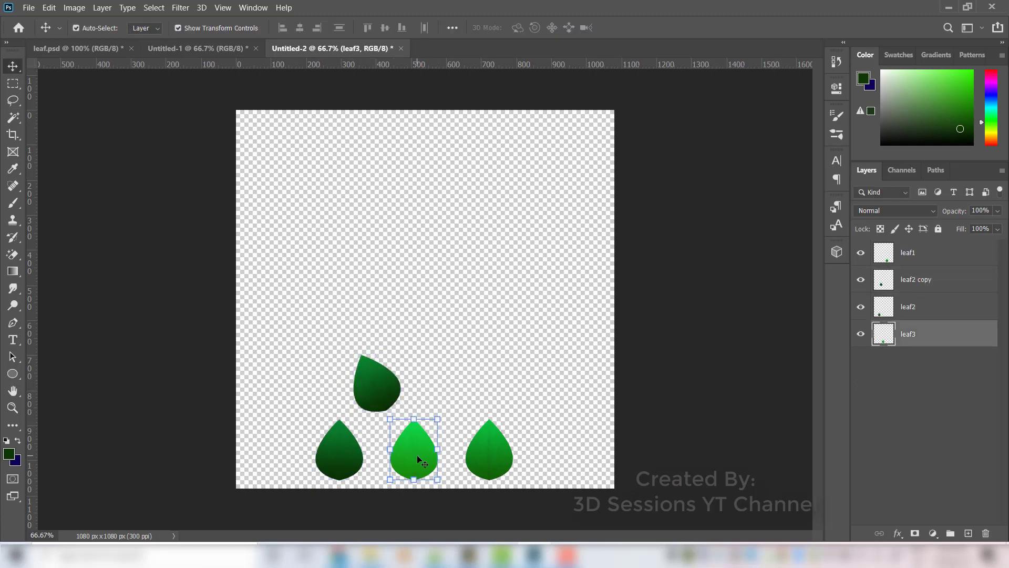
pyautogui.moveTo(442, 490); pyautogui.dragTo(458, 481)
pyautogui.press('Return')
pyautogui.click(490, 457)
pyautogui.moveTo(519, 488); pyautogui.dragTo(504, 495)
pyautogui.press('Return')
pyautogui.click(339, 451)
pyautogui.moveTo(356, 493); pyautogui.dragTo(371, 486)
pyautogui.press('Return')
# Add a copy of leaf1 and a smaller, tilted copy of leaf3 on either side of the second row's dark leaf
pyautogui.click(418, 458)
pyautogui.click(496, 459)
pyautogui.moveTo(489, 452); pyautogui.dragTo(452, 393)
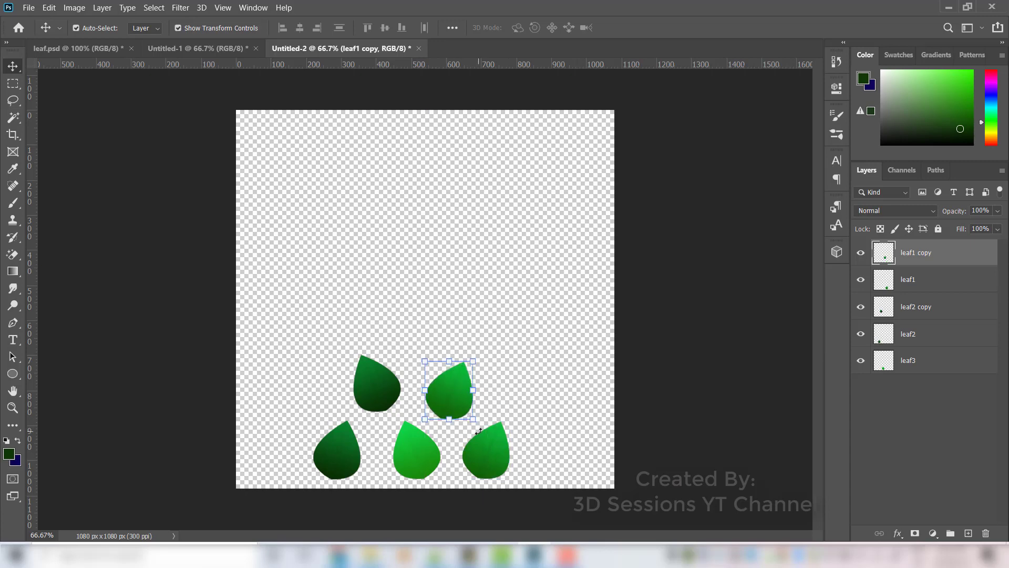
pyautogui.click(415, 451)
pyautogui.moveTo(319, 370); pyautogui.dragTo(312, 370)
pyautogui.moveTo(337, 401); pyautogui.dragTo(328, 388)
# Shrink the second row's leaf1 copy slightly and add another leaf1 copy, tilted counterclockwise, at the row's right end
pyautogui.click(471, 432)
pyautogui.click(461, 395)
pyautogui.click(510, 417)
pyautogui.moveTo(474, 420); pyautogui.dragTo(516, 385)
pyautogui.moveTo(536, 417); pyautogui.dragTo(510, 427)
pyautogui.press('Return')
# Start a third row with two smaller copies of the dark leaf2, rotated clockwise by different amounts
pyautogui.moveTo(377, 398); pyautogui.dragTo(408, 345)
pyautogui.moveTo(436, 370); pyautogui.dragTo(476, 316)
pyautogui.press('Return')
pyautogui.moveTo(504, 351); pyautogui.dragTo(477, 361)
pyautogui.press('Return')
# Place a leaf3 copy at the left end of the third row, scaled to 87.69% and rotated 42.74°
pyautogui.keyDown('ctrl'); pyautogui.click(383, 392); pyautogui.keyUp('ctrl')
pyautogui.moveTo(399, 436); pyautogui.dragTo(340, 341)
pyautogui.hotkey('ctrl', 't')
pyautogui.moveTo(336, 311); pyautogui.dragTo(333, 331)
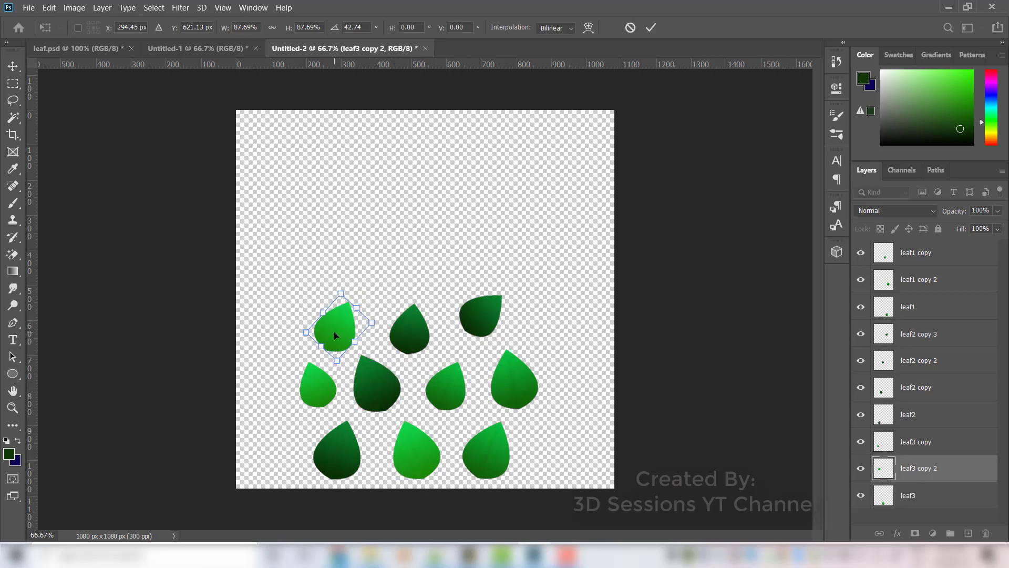
pyautogui.press('Return')
# Add two leaf1 copies above the third row, a smaller upright one on the left and a larger one on the right
pyautogui.keyDown('ctrl'); pyautogui.click(451, 385); pyautogui.keyUp('ctrl')
pyautogui.moveTo(451, 384); pyautogui.dragTo(386, 275)
pyautogui.moveTo(407, 311); pyautogui.dragTo(419, 298)
pyautogui.press('Return')
pyautogui.moveTo(477, 451); pyautogui.dragTo(437, 269)
# Shift the right-hand leaves of the second and bottom rows leftward to tighten the gaps
pyautogui.click(508, 394)
pyautogui.moveTo(509, 393); pyautogui.dragTo(498, 394)
pyautogui.moveTo(448, 395); pyautogui.dragTo(435, 395)
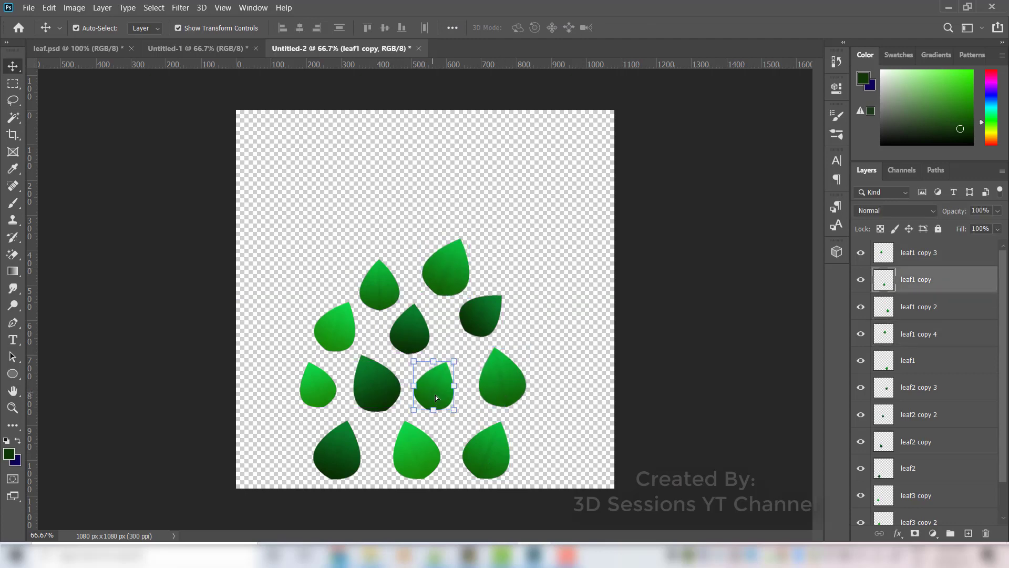
pyautogui.moveTo(486, 451); pyautogui.dragTo(470, 450)
pyautogui.moveTo(510, 381); pyautogui.dragTo(477, 384)
# Nudge the third row's middle leaf down, tilt its left light-green leaf counterclockwise and shift the second row's left leaf inward
pyautogui.moveTo(410, 332); pyautogui.dragTo(410, 342)
pyautogui.moveTo(337, 329); pyautogui.dragTo(376, 335)
pyautogui.moveTo(343, 329); pyautogui.dragTo(336, 338)
pyautogui.press('Return')
pyautogui.moveTo(323, 386); pyautogui.dragTo(330, 388)
# Rotate the dark bottom-left leaf2 counterclockwise and move it slightly up and inward
pyautogui.click(340, 452)
pyautogui.moveTo(368, 482); pyautogui.dragTo(381, 454)
pyautogui.moveTo(334, 463); pyautogui.dragTo(342, 459)
pyautogui.press('Return')
# Move the upper-left leaf1 copy and the right-hand dark leaf2 copy closer to the leaves below, tilting the leaf1 copy counterclockwise
pyautogui.moveTo(380, 292); pyautogui.dragTo(356, 345)
pyautogui.moveTo(371, 315); pyautogui.dragTo(369, 310)
pyautogui.press('Return')
pyautogui.moveTo(478, 312); pyautogui.dragTo(423, 361)
pyautogui.hotkey('ctrl', 'z')
pyautogui.moveTo(460, 326); pyautogui.dragTo(482, 296)
pyautogui.press('Return')
# Tilt the upper-right leaf1 copy 4 clockwise and move it down closer to the leaves below
pyautogui.click(448, 271)
pyautogui.moveTo(448, 276); pyautogui.dragTo(418, 328)
pyautogui.hotkey('ctrl', 'z')
pyautogui.moveTo(476, 302); pyautogui.dragTo(460, 315)
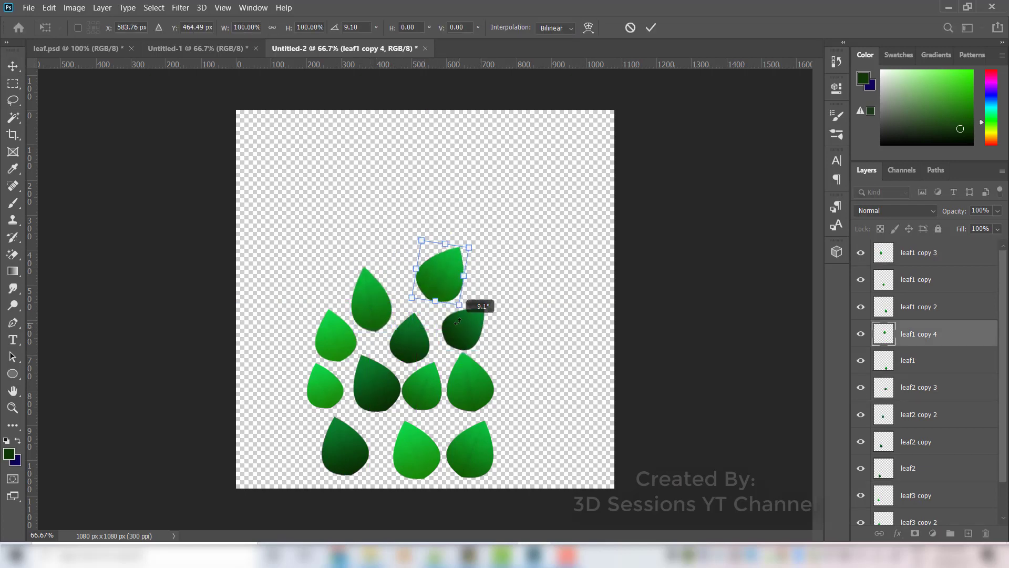
pyautogui.moveTo(442, 282); pyautogui.dragTo(440, 298)
pyautogui.press('Return')
# Place a copy of the central dark leaf2 copy 2 at the cluster's upper left and tilt it counterclockwise
pyautogui.click(435, 349)
pyautogui.moveTo(415, 339); pyautogui.dragTo(328, 312)
pyautogui.moveTo(351, 317); pyautogui.dragTo(361, 304)
pyautogui.moveTo(337, 288); pyautogui.dragTo(331, 284)
pyautogui.press('Return')
# Duplicate the large right-hand leaf1 copy 2 above the cluster's middle and reshape the copy into a narrower, counterclockwise-tilted leaf
pyautogui.keyDown('ctrl'); pyautogui.click(476, 392); pyautogui.keyUp('ctrl')
pyautogui.moveTo(480, 395); pyautogui.dragTo(412, 266)
pyautogui.hotkey('ctrl', 't')
pyautogui.moveTo(399, 239); pyautogui.dragTo(404, 252)
# Duplicate the new narrow leaf1 copy to its upper right and rotate the duplicate clockwise
pyautogui.moveTo(421, 292); pyautogui.dragTo(443, 230)
pyautogui.press('Return')
pyautogui.moveTo(476, 273); pyautogui.dragTo(441, 279)
pyautogui.moveTo(437, 225); pyautogui.dragTo(444, 231)
pyautogui.press('Return')
# Narrow the second-row dark leaf2 copy and the light-green leaf to its upper left, shifting both slightly down
pyautogui.click(377, 390)
pyautogui.moveTo(377, 412)
pyautogui.mouseDown()
pyautogui.moveTo(380, 429)
pyautogui.moveTo(392, 420)
pyautogui.moveTo(379, 401)
pyautogui.mouseUp()
pyautogui.press('Return')
pyautogui.click(336, 339)
pyautogui.moveTo(337, 361); pyautogui.dragTo(358, 378)
pyautogui.moveTo(324, 336); pyautogui.dragTo(333, 345)
pyautogui.press('Return')
# Stretch the central dark leaf2 copy 2 to 116.78% height and stack two clockwise-tilted copies along the cluster's lower right edge
pyautogui.click(409, 347)
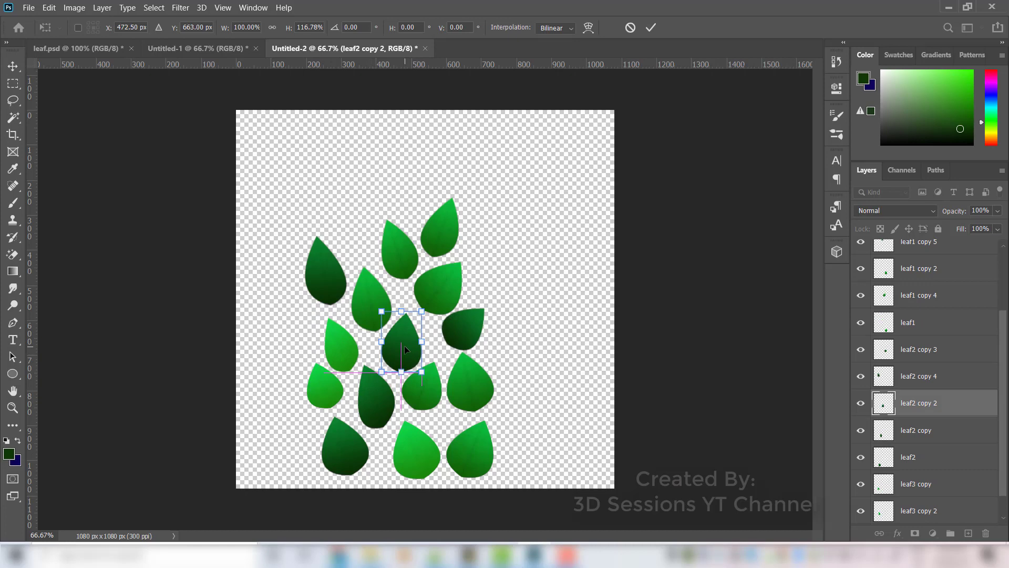
pyautogui.moveTo(405, 345); pyautogui.dragTo(514, 403)
pyautogui.moveTo(537, 440); pyautogui.dragTo(510, 446)
pyautogui.press('Return')
pyautogui.moveTo(514, 410); pyautogui.dragTo(510, 347)
pyautogui.press('Return')
# Shrink and reposition the upper-left dark leaf2 copy 4, then place a clockwise-tilted copy of it at the cluster's upper right
pyautogui.click(330, 281)
pyautogui.moveTo(348, 315); pyautogui.dragTo(341, 293)
pyautogui.moveTo(331, 274); pyautogui.dragTo(499, 278)
pyautogui.hotkey('ctrl', 'z')
pyautogui.press('Return')
pyautogui.moveTo(345, 289); pyautogui.dragTo(496, 275)
pyautogui.moveTo(520, 307); pyautogui.dragTo(474, 319)
pyautogui.press('Return')
# Duplicate the left-hand light-green leaf3 copy to the cluster's right edge and rotate the duplicate clockwise
pyautogui.moveTo(350, 348); pyautogui.dragTo(522, 298)
pyautogui.moveTo(541, 326); pyautogui.dragTo(506, 334)
pyautogui.press('Return')
# Place two copies of the narrow dark leaf2 copy at the cluster's top and nudge leaf1 copy 4 slightly up and left
pyautogui.click(603, 417)
pyautogui.click(383, 404)
pyautogui.moveTo(384, 402); pyautogui.dragTo(405, 200)
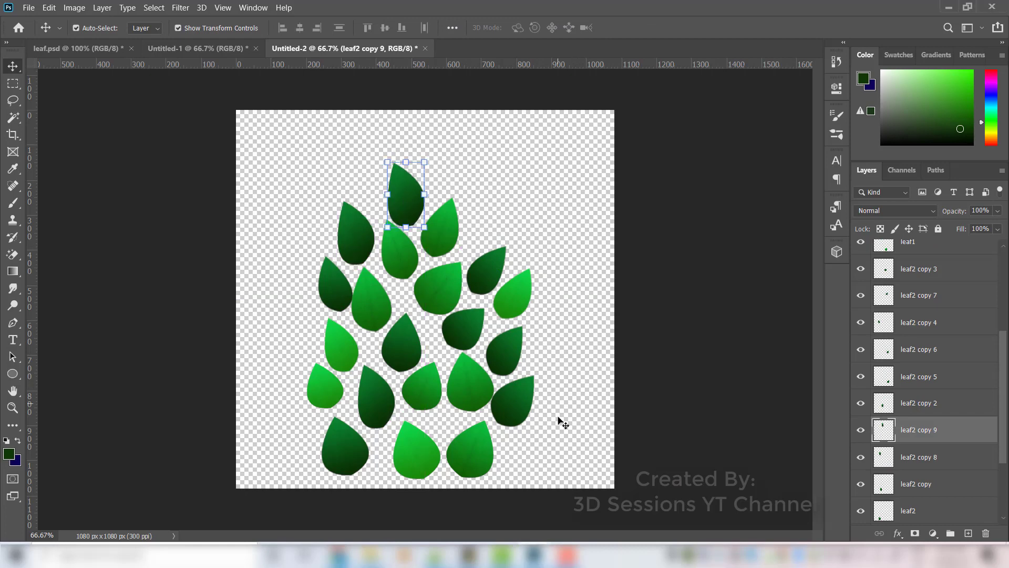
pyautogui.keyDown('alt'); pyautogui.moveTo(438, 306); pyautogui.dragTo(429, 296); pyautogui.keyUp('alt')
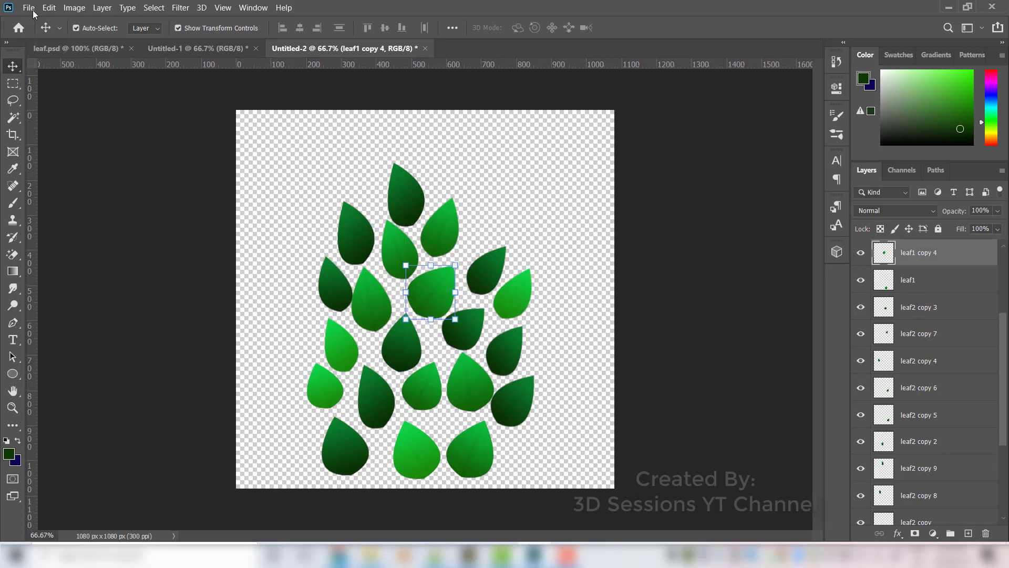
pyautogui.click(261, 171)
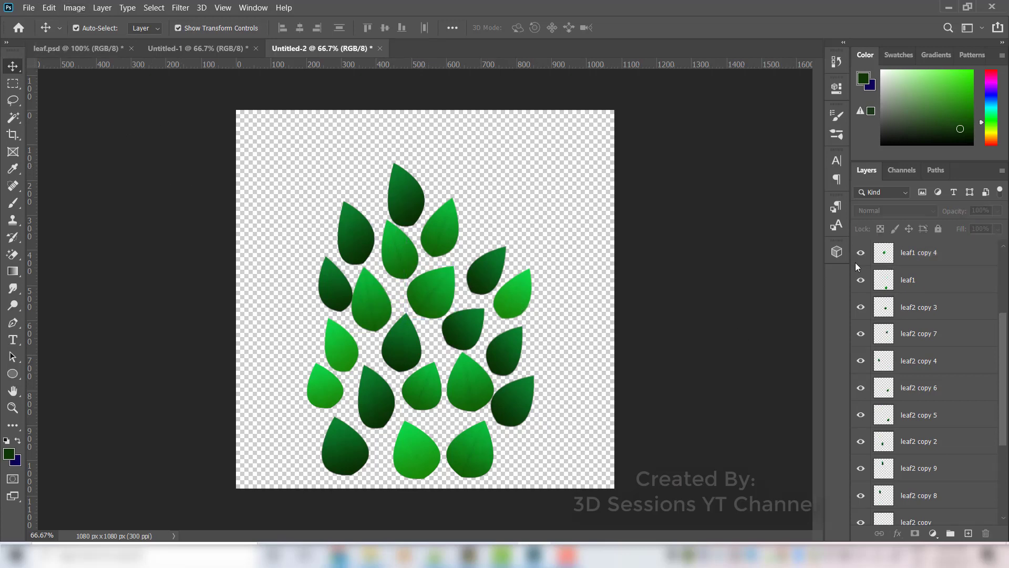
# Merge all layers from leaf1 copy 4 down to leaf3 into a single layer
pyautogui.click(909, 252)
pyautogui.scroll(-5, 914, 315)
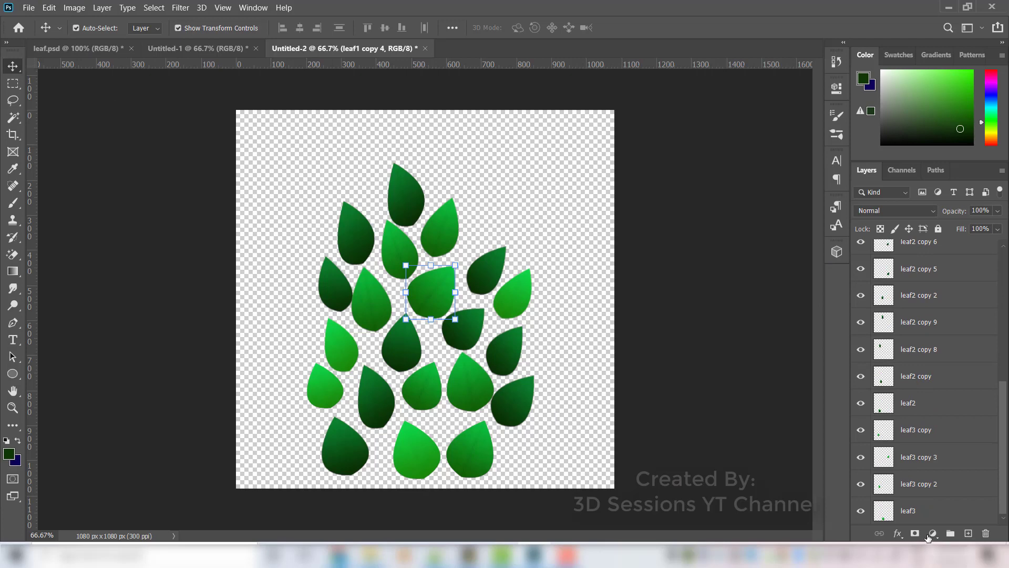
pyautogui.keyDown('shift'); pyautogui.click(922, 514); pyautogui.keyUp('shift')
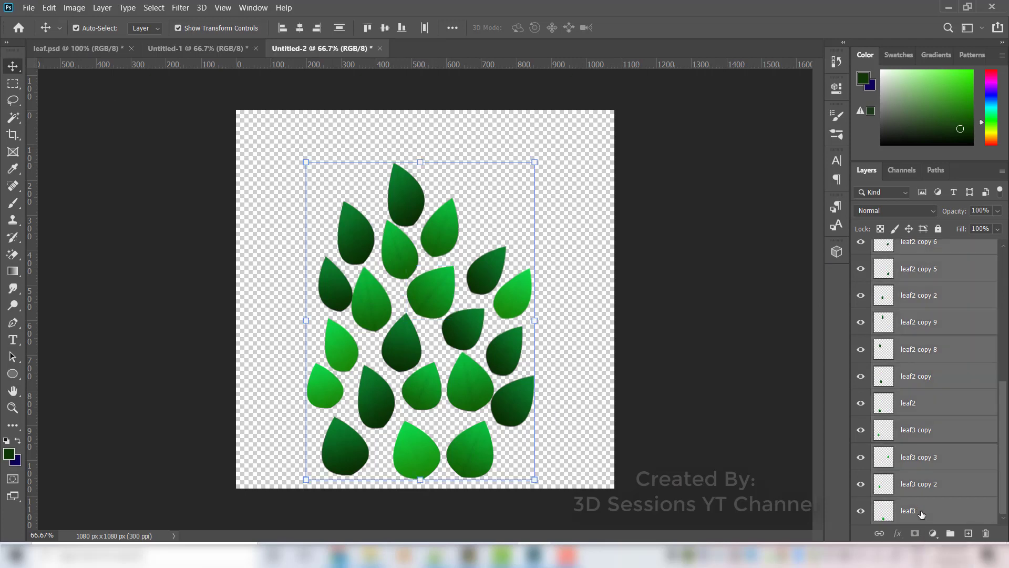
pyautogui.rightClick(896, 381)
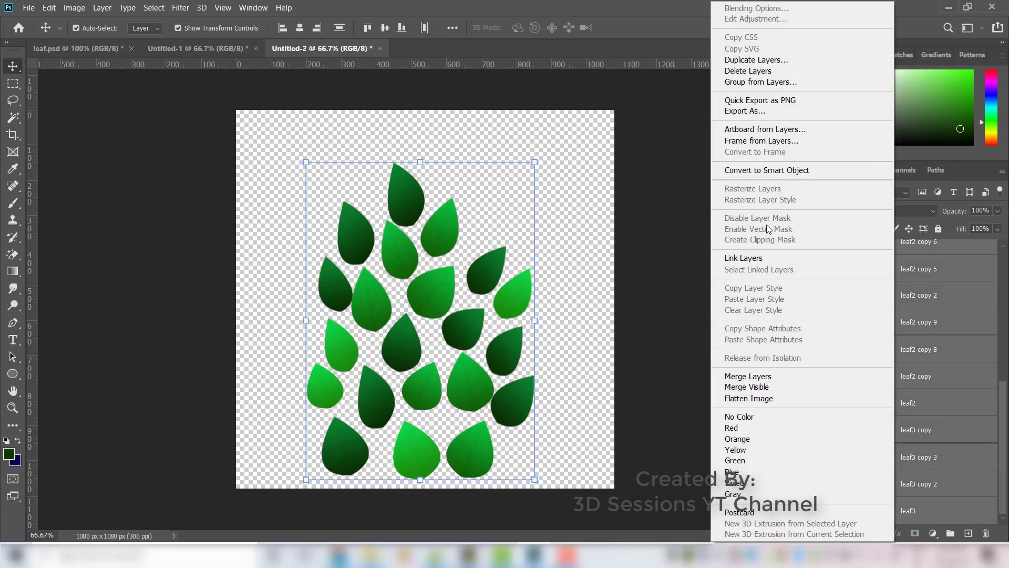
pyautogui.click(777, 376)
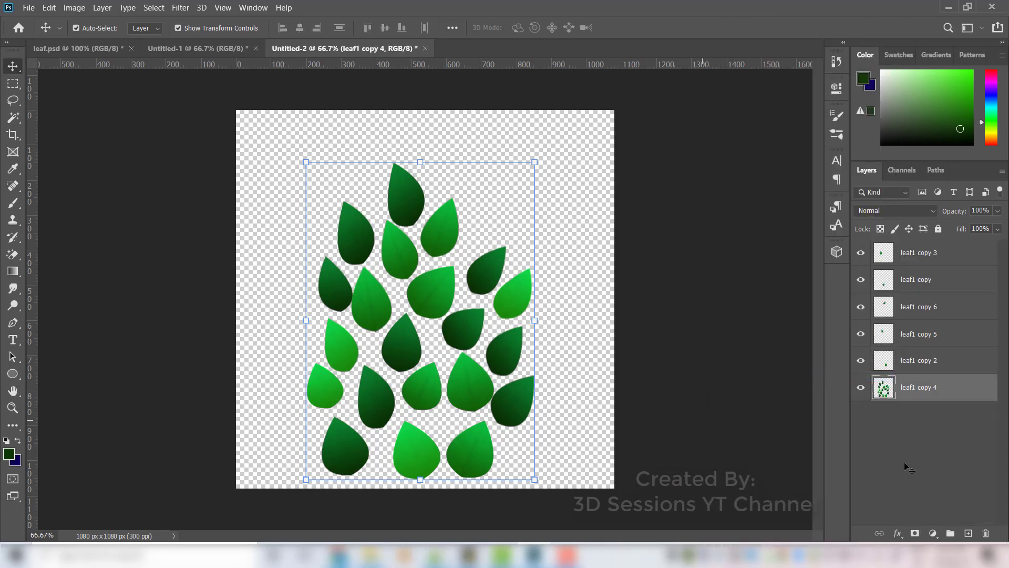
# Merge the remaining layers from leaf1 copy 3 down to leaf1 copy 4 into one layer
pyautogui.click(936, 468)
pyautogui.click(941, 253)
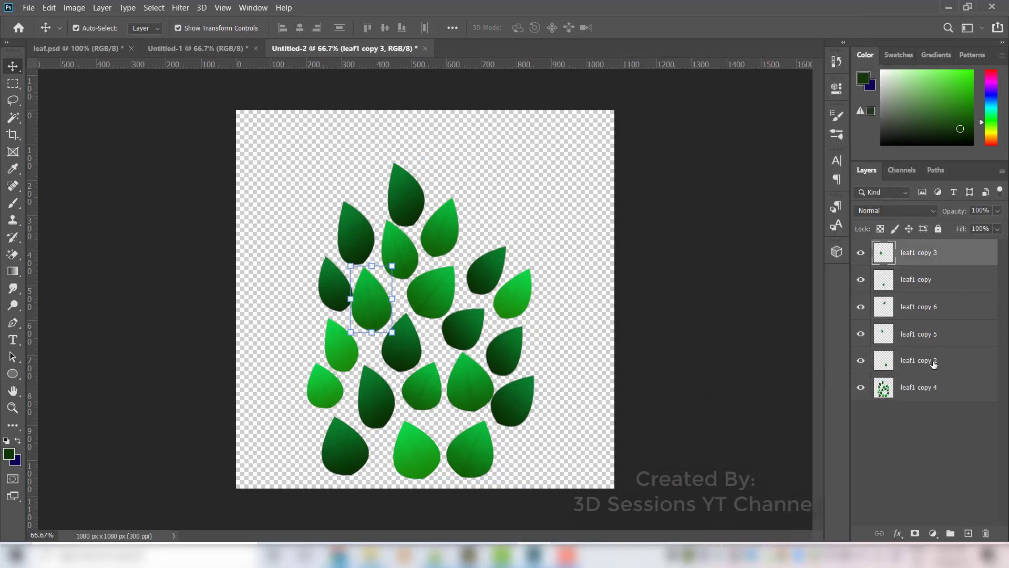
pyautogui.keyDown('shift'); pyautogui.click(933, 395); pyautogui.keyUp('shift')
pyautogui.rightClick(934, 395)
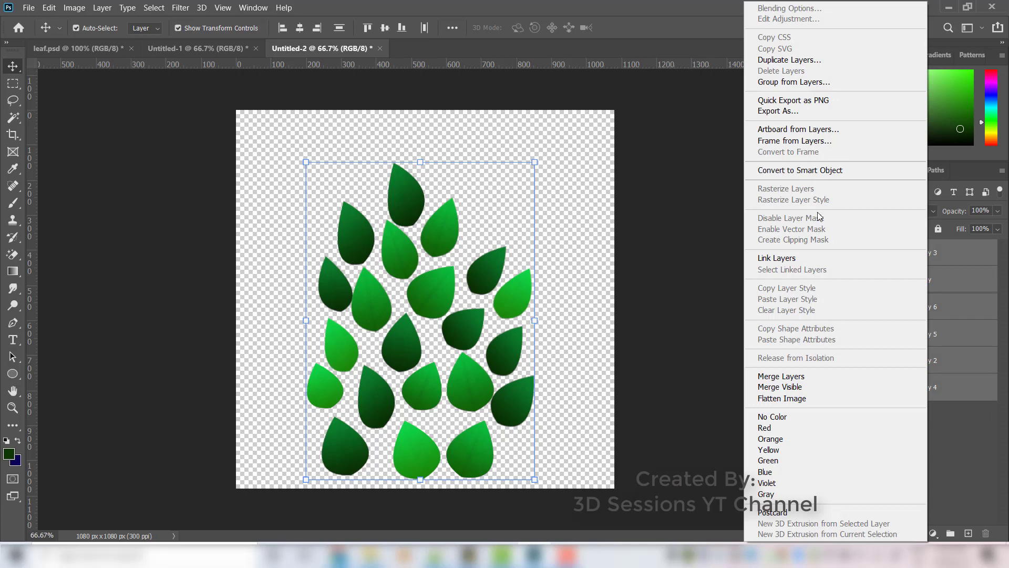
pyautogui.click(801, 376)
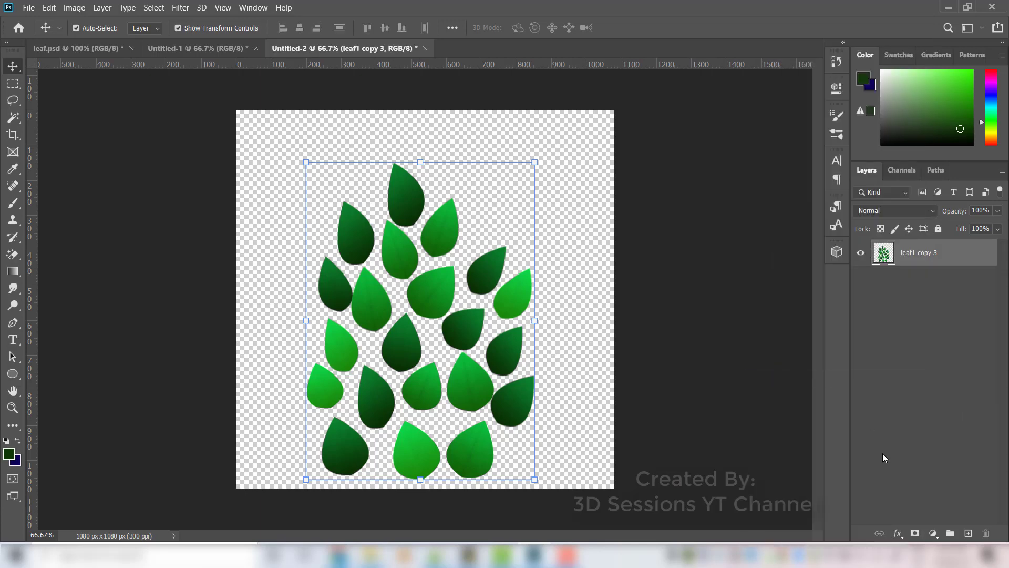
# Trim the canvas based on transparent pixels on all four sides
pyautogui.click(74, 7)
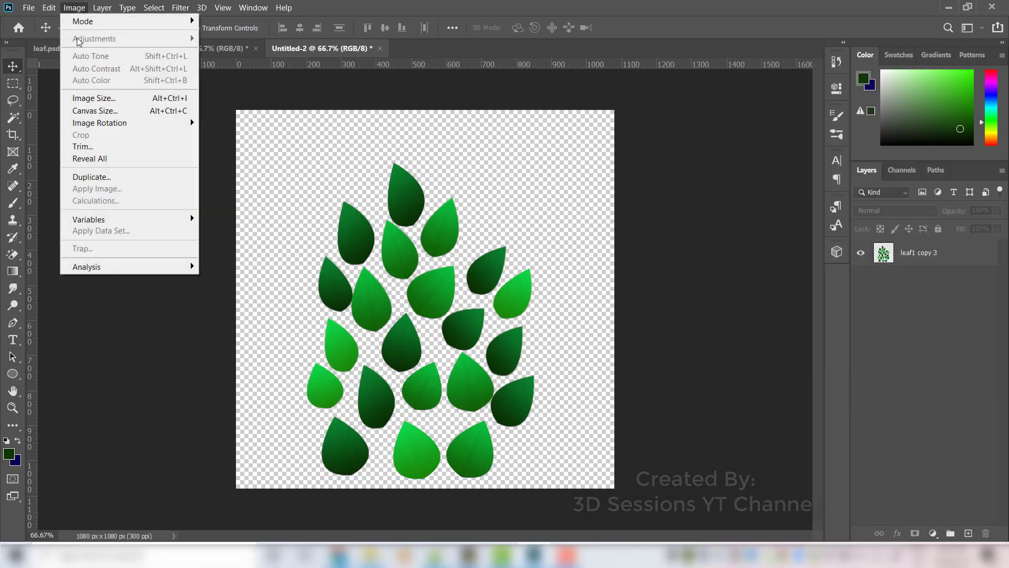
pyautogui.click(84, 147)
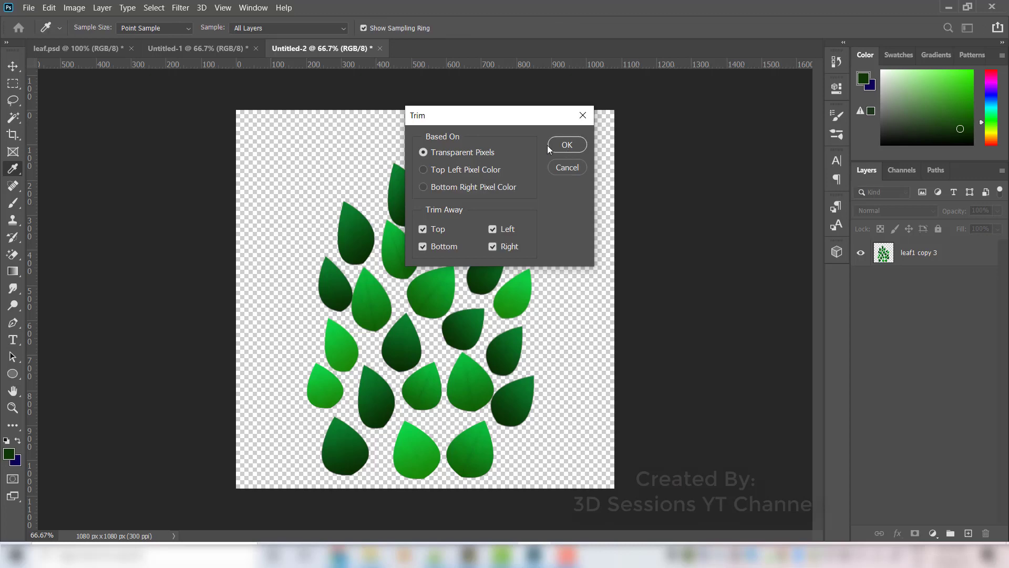
pyautogui.click(549, 145)
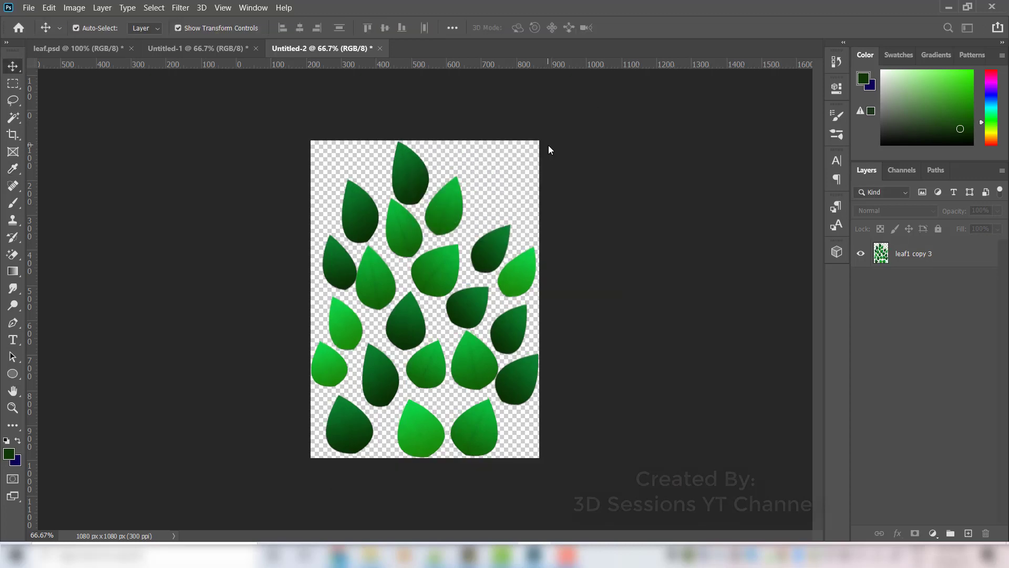